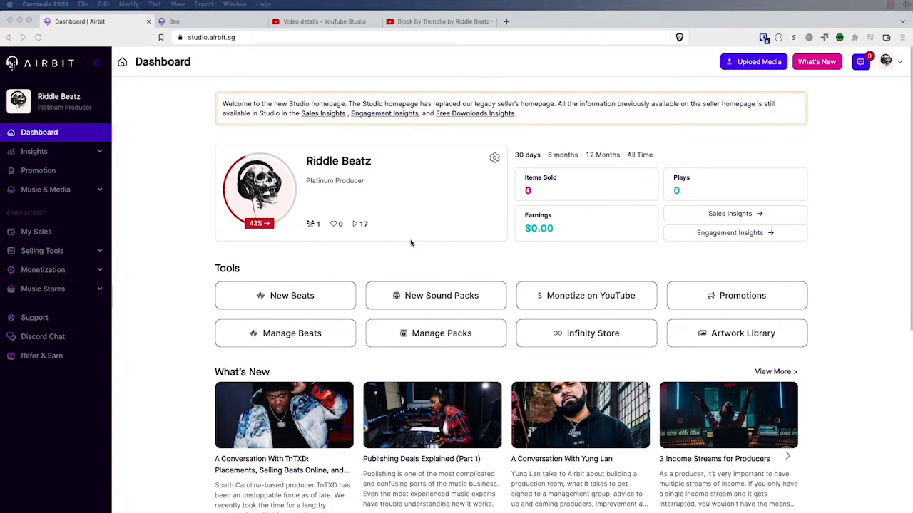
Open the Sound Packs page listing Fresh Pack 2, Retro Vibez 2 and Drum Kit Loop Samples
click(454, 259)
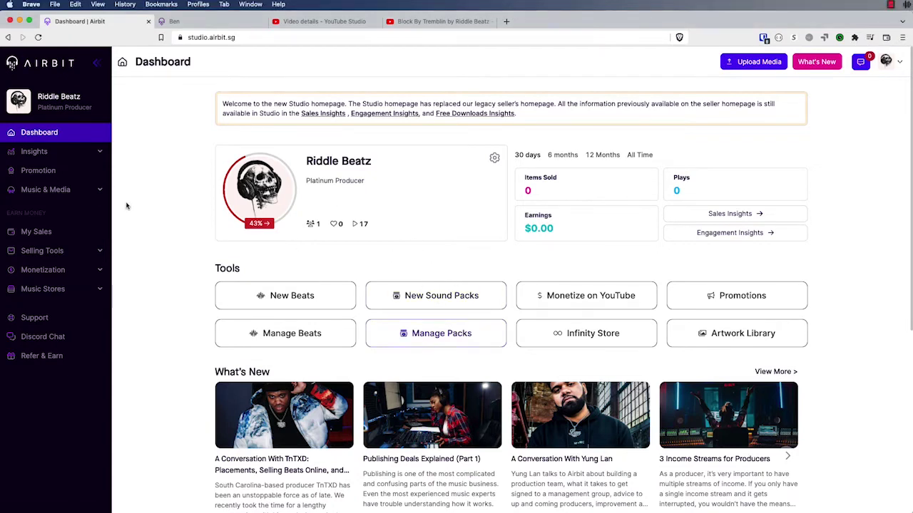
click(67, 191)
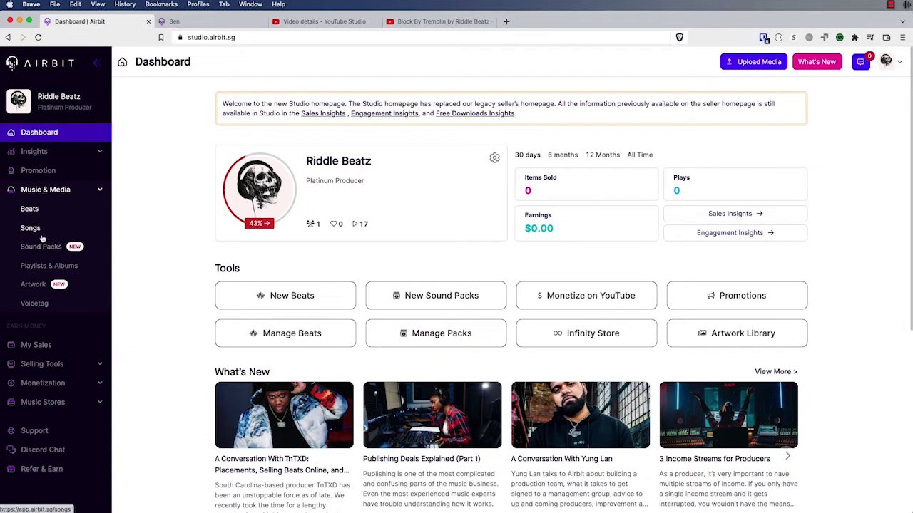
click(433, 339)
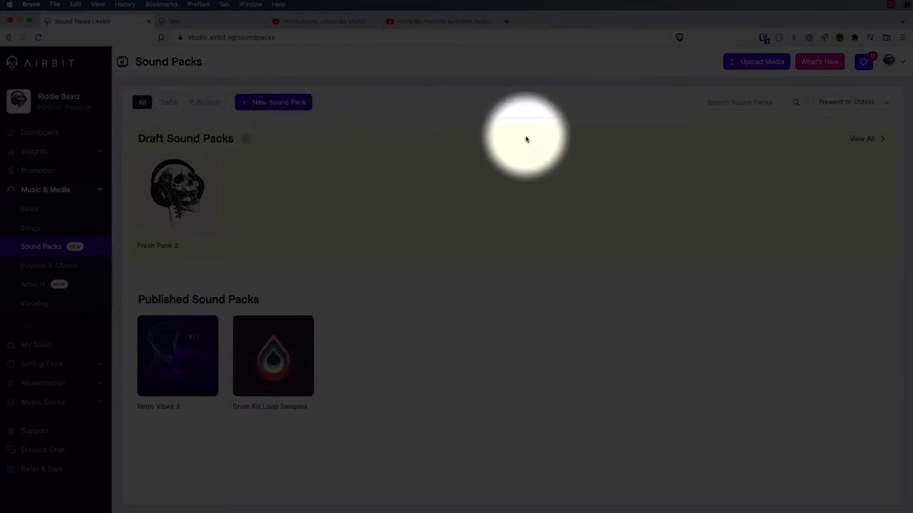
Preview the Drum Kit Loop Samples pack details, then start a new sound pack draft
click(747, 102)
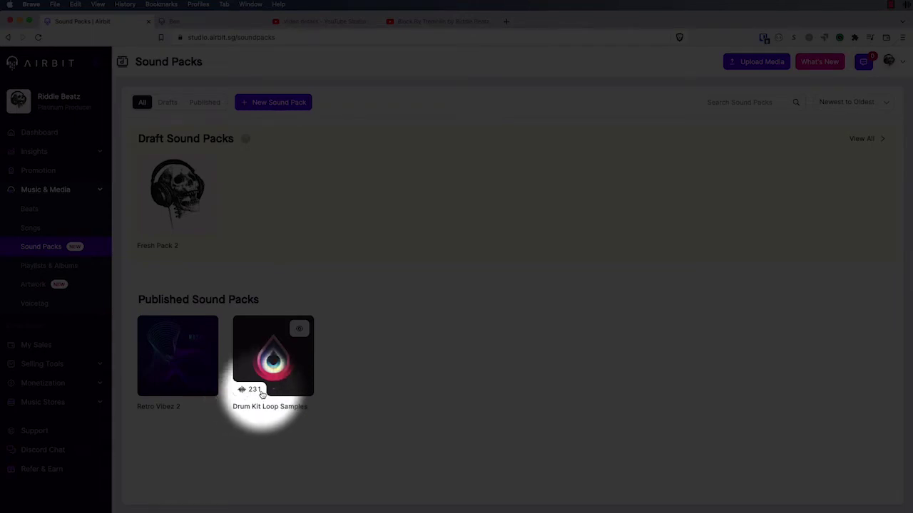
click(300, 331)
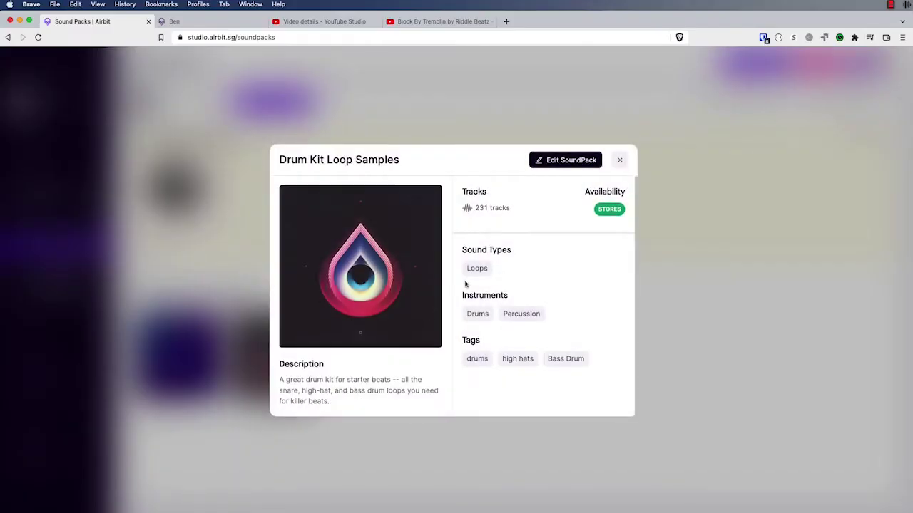
click(560, 158)
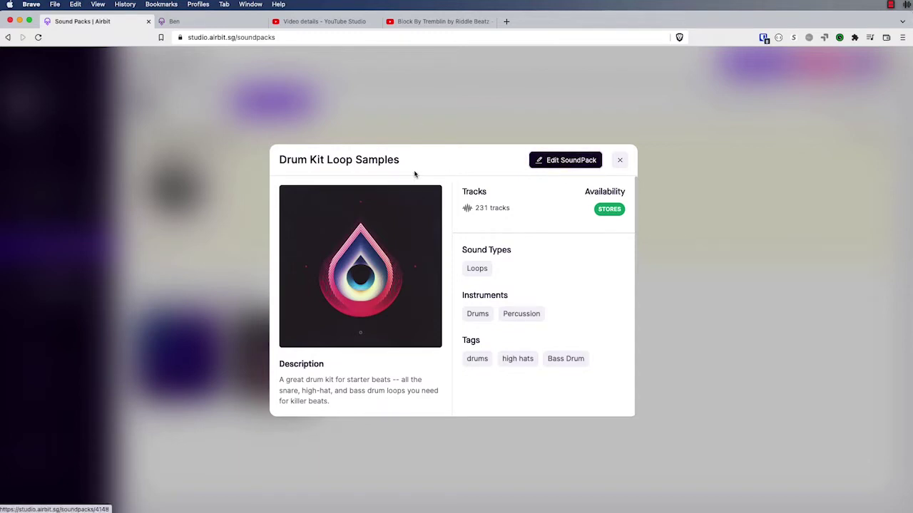
click(618, 162)
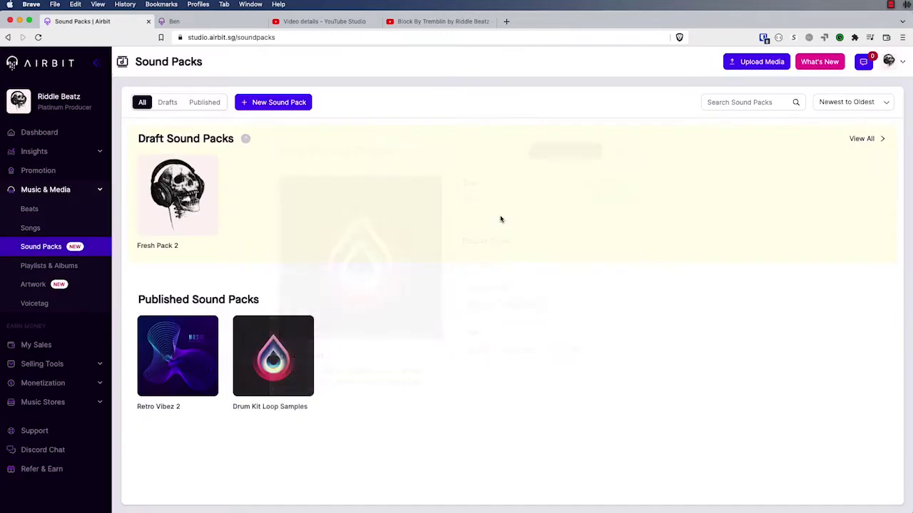
click(278, 104)
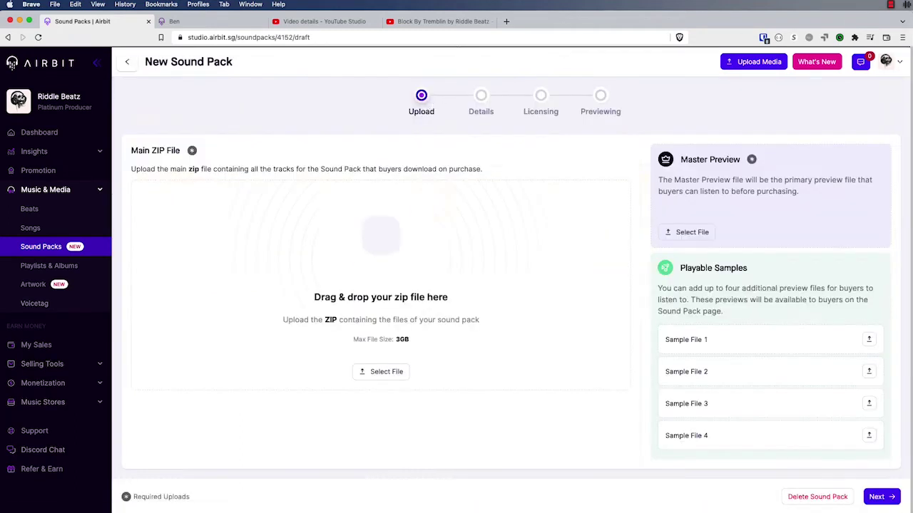
click(895, 6)
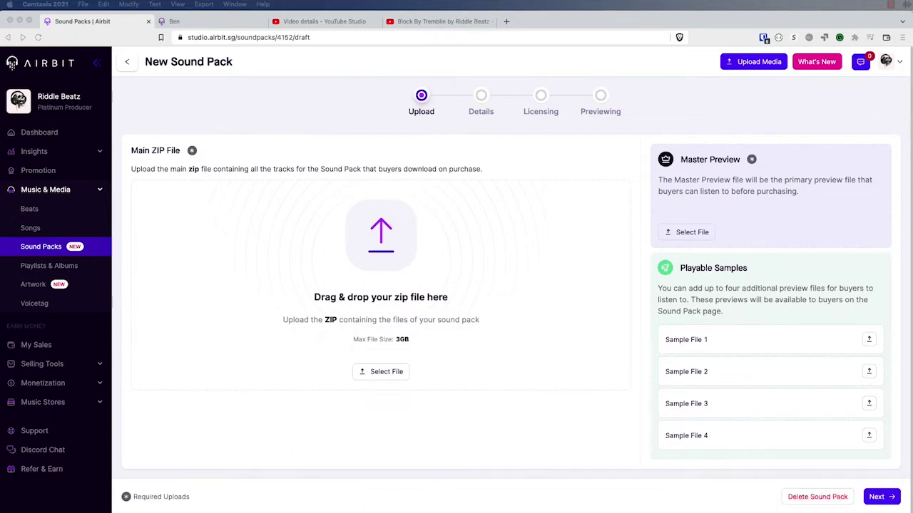
Add RETRO VIBEZ.zip as the main file and RetroVibesPreview.mp3 as the master preview
drag(4, 292, 351, 250)
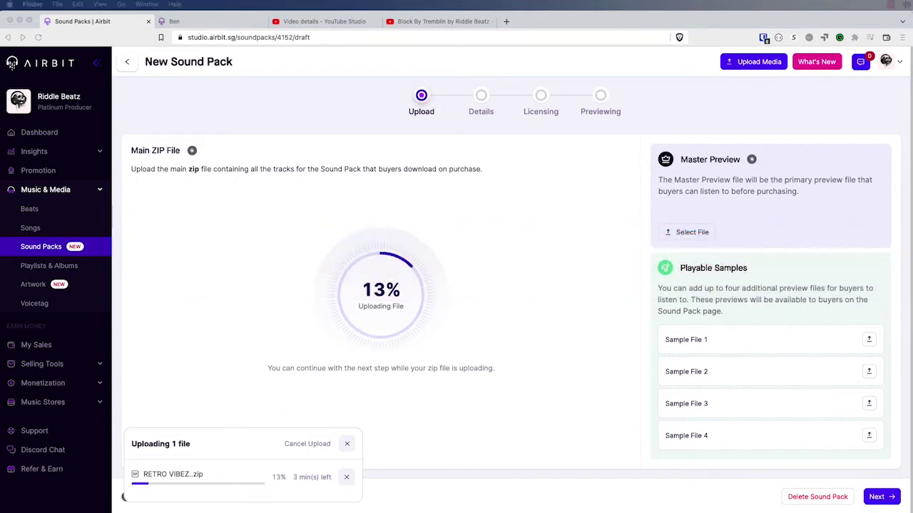
drag(912, 172, 798, 191)
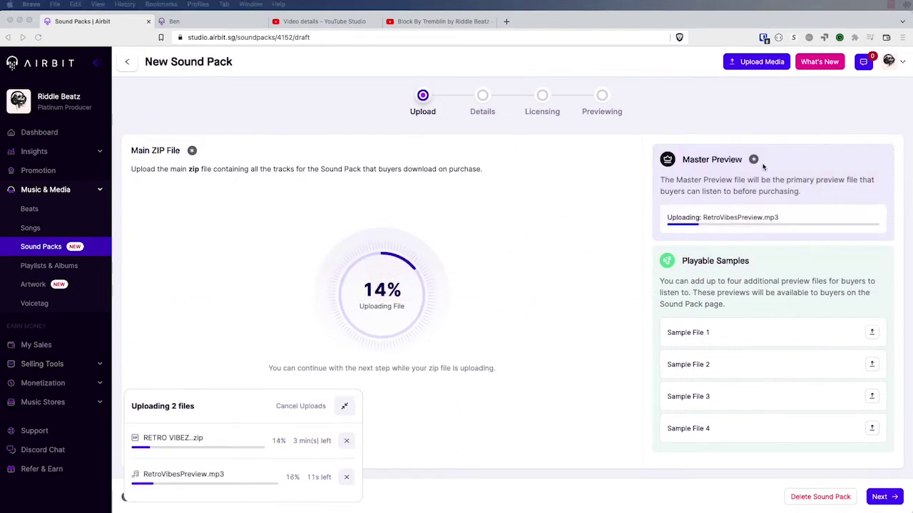
click(693, 264)
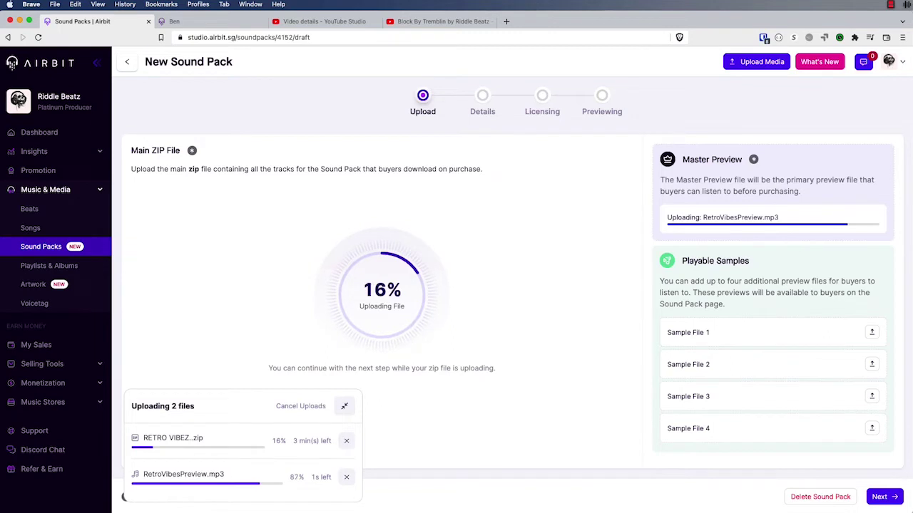
Add three sample MP3s, including CHOPZ_Classic%202.mp3 and VOX_Deacon%20Jonez%201.mp3
drag(766, 346, 767, 337)
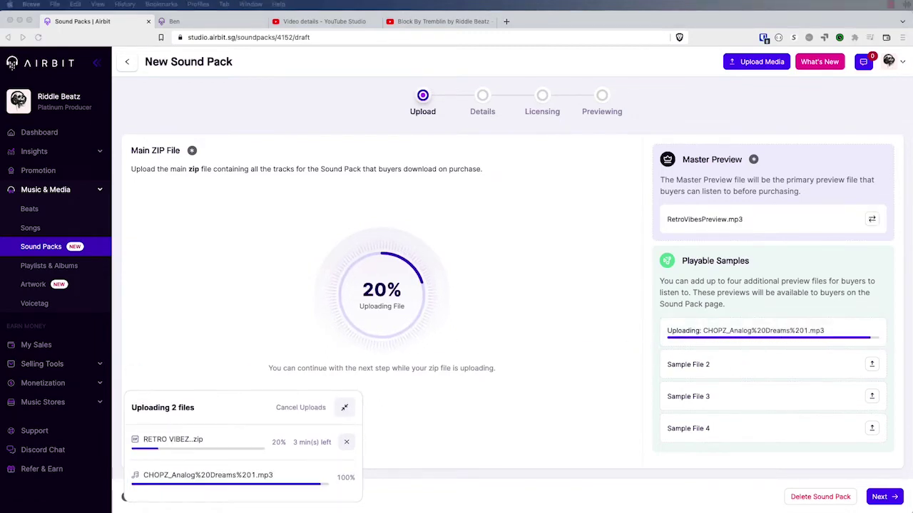
drag(777, 373, 777, 365)
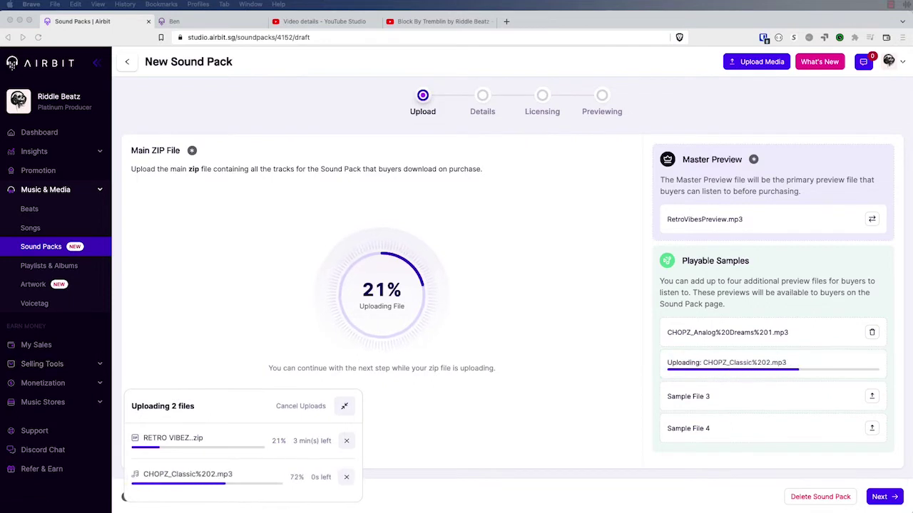
drag(754, 444, 740, 407)
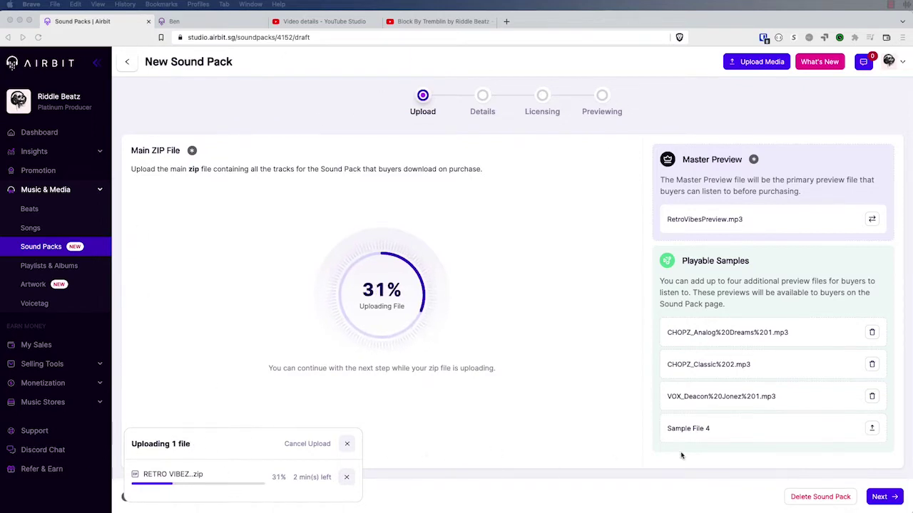
Continue to the Details step and title the pack Retro Vibez 3
click(884, 497)
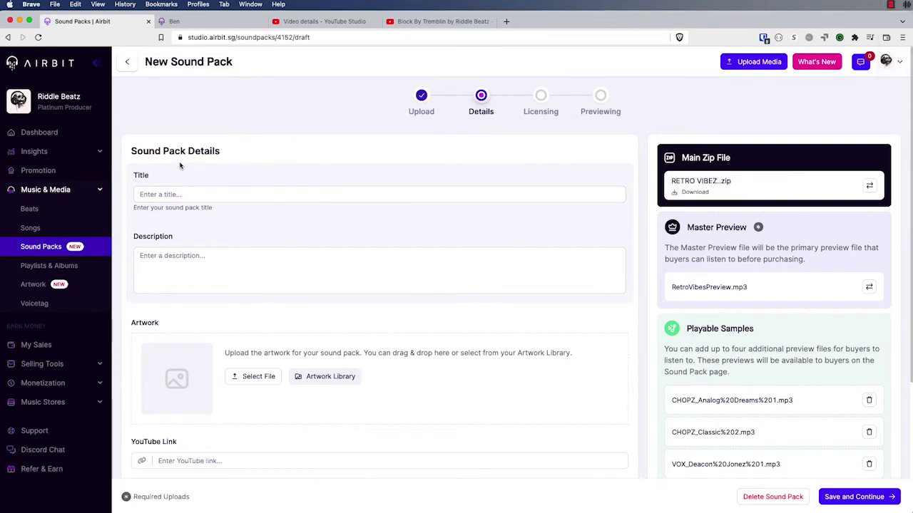
scroll(210, 245, down, 3)
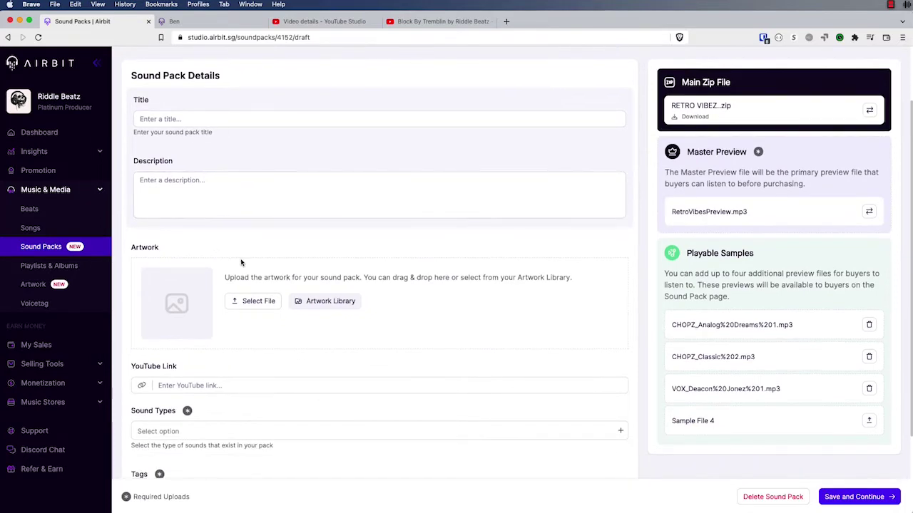
scroll(243, 293, down, 4)
scroll(250, 299, up, 7)
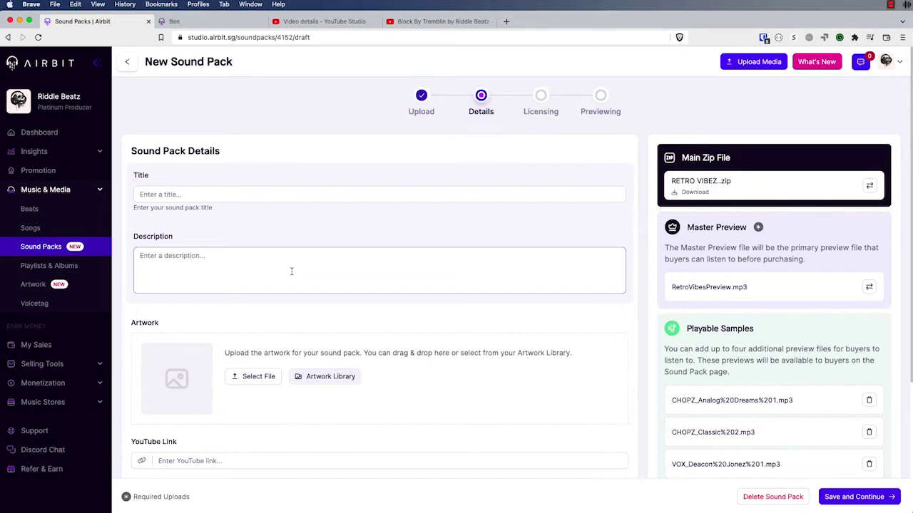
click(318, 198)
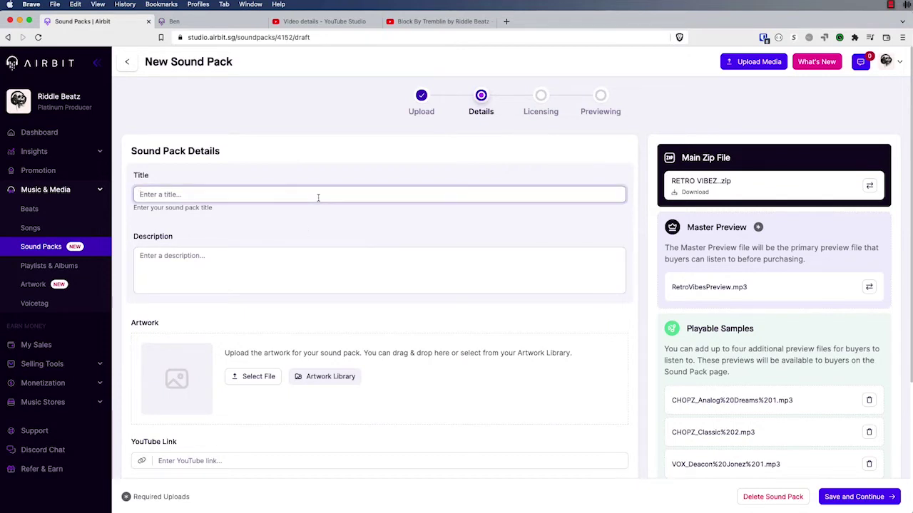
text(Retro Vibez 3)
Write a two-line description of the pack's retro sounds, synth loops and vocal loops
click(285, 265)
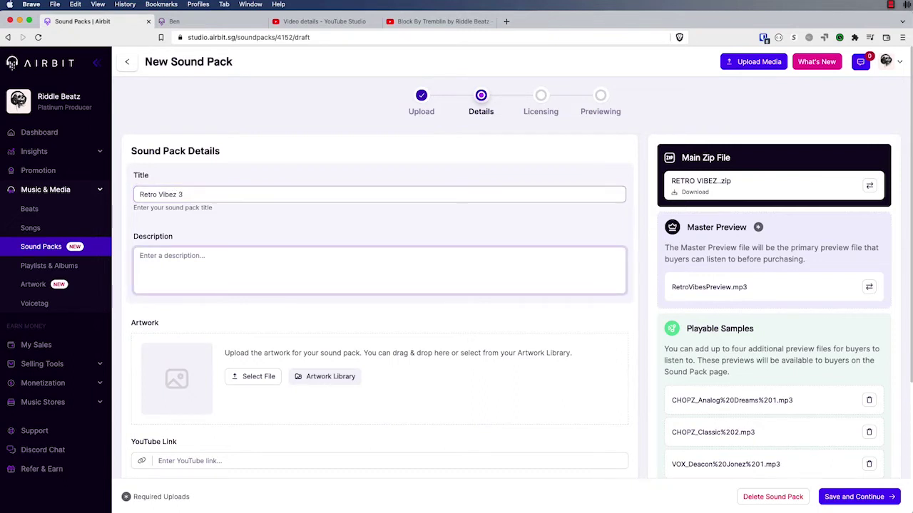
click(897, 5)
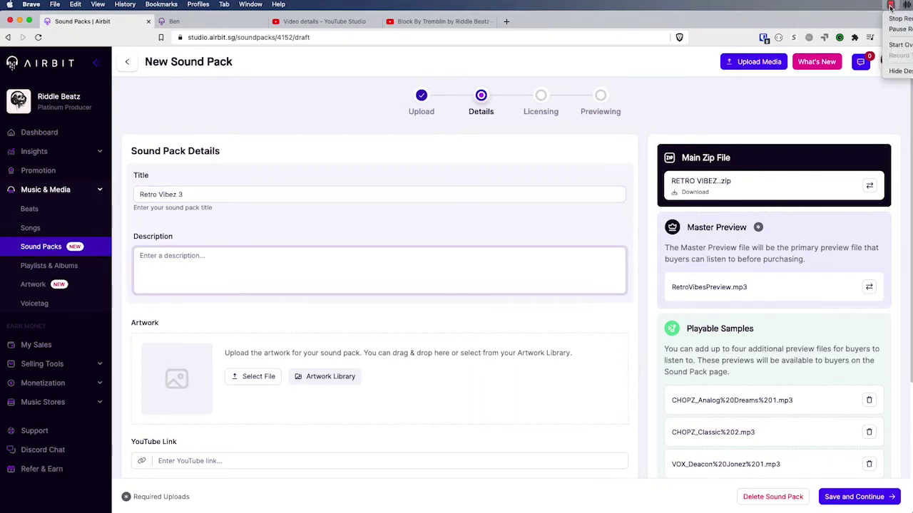
click(349, 275)
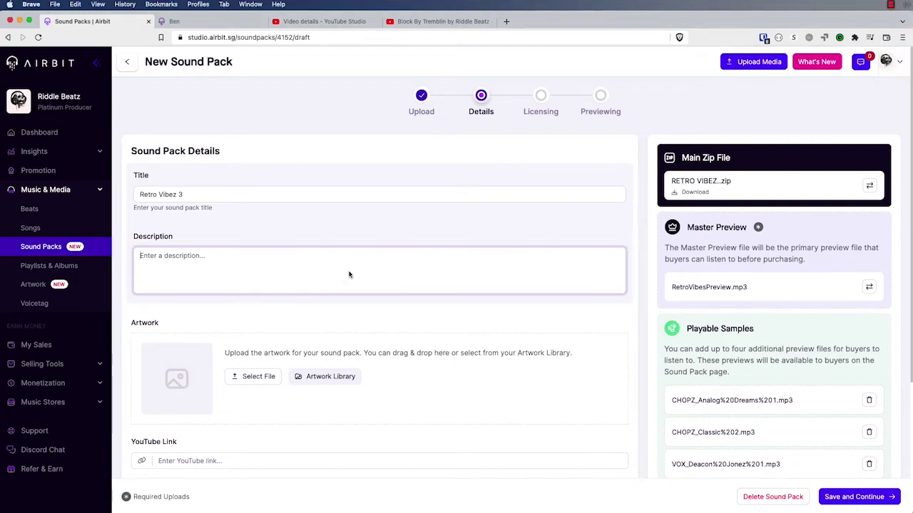
text(A huge collection of retro sounds to build awesome music with. The pack is set up to be super easy to use, with clear file naming and descriptions.)
key(Return)
text(There's lots of synth loops, vocal loops, and much much more to fit any retro project!)
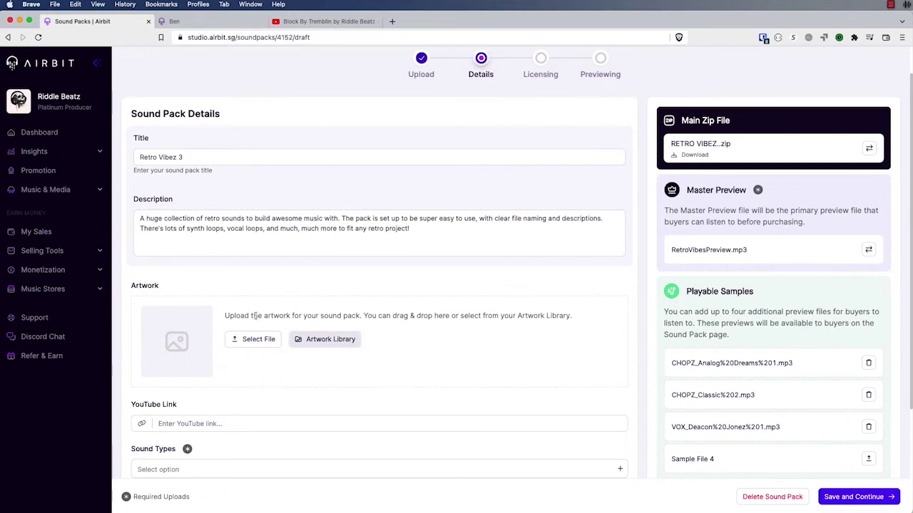
Set the red-toned desert image from the Artwork Library as the pack artwork
click(315, 341)
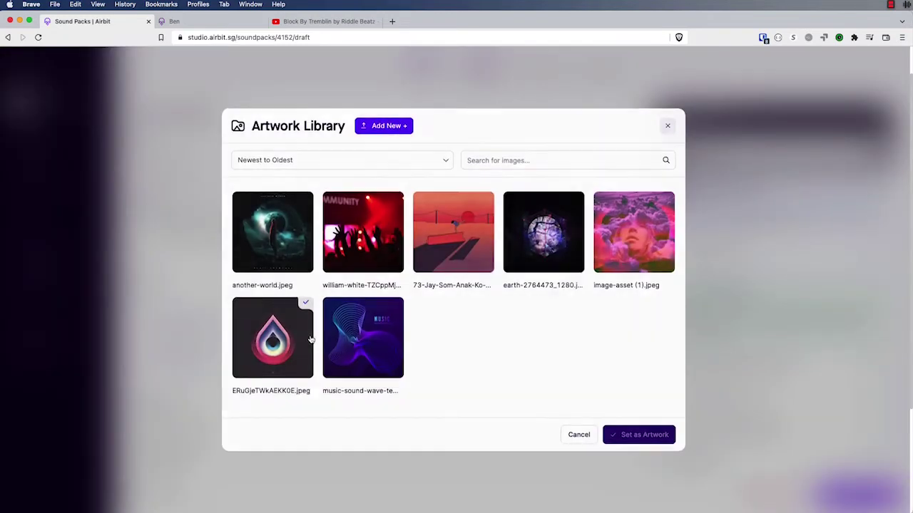
click(445, 247)
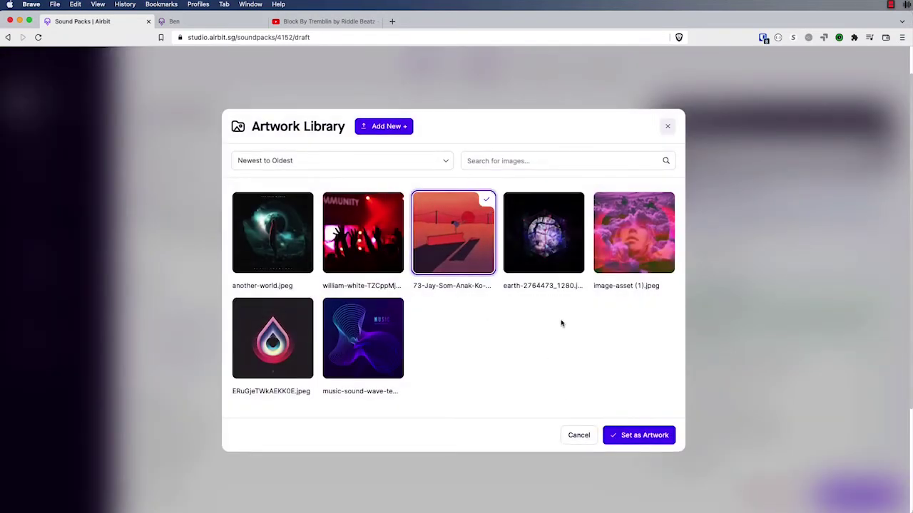
click(631, 440)
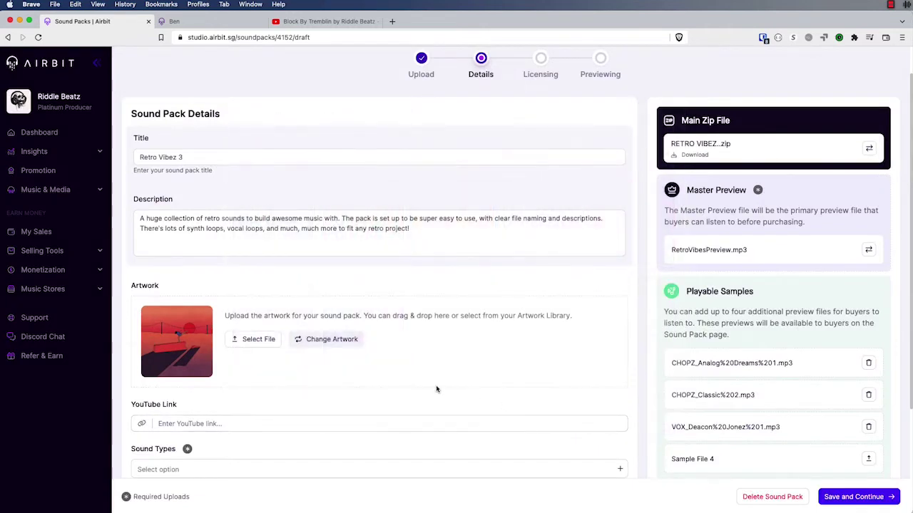
scroll(342, 387, down, 2)
scroll(341, 385, down, 2)
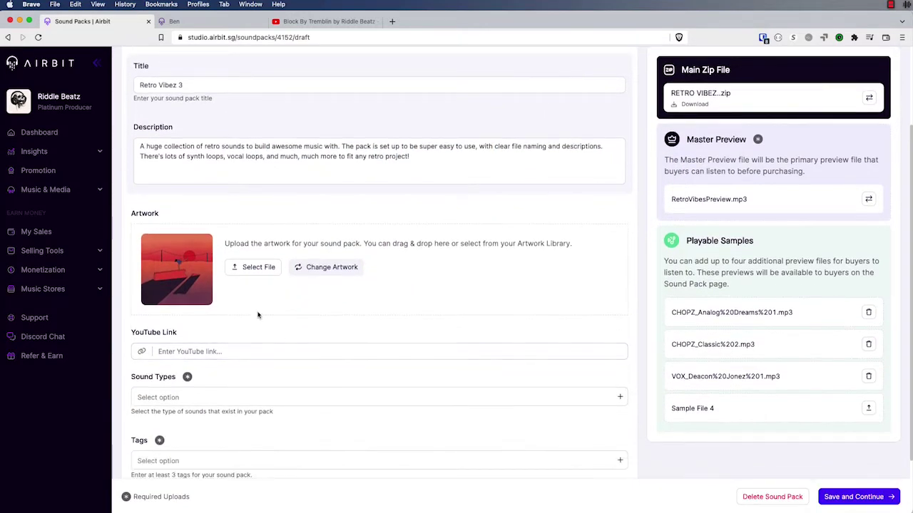
click(216, 353)
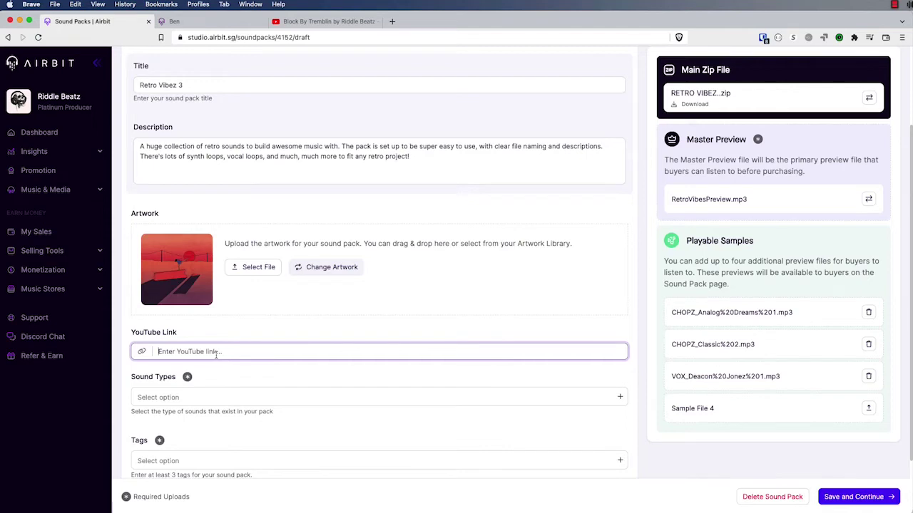
Paste the Block By Tremblin video URL from YouTube into the YouTube Link field
click(329, 21)
click(332, 38)
key(super+c)
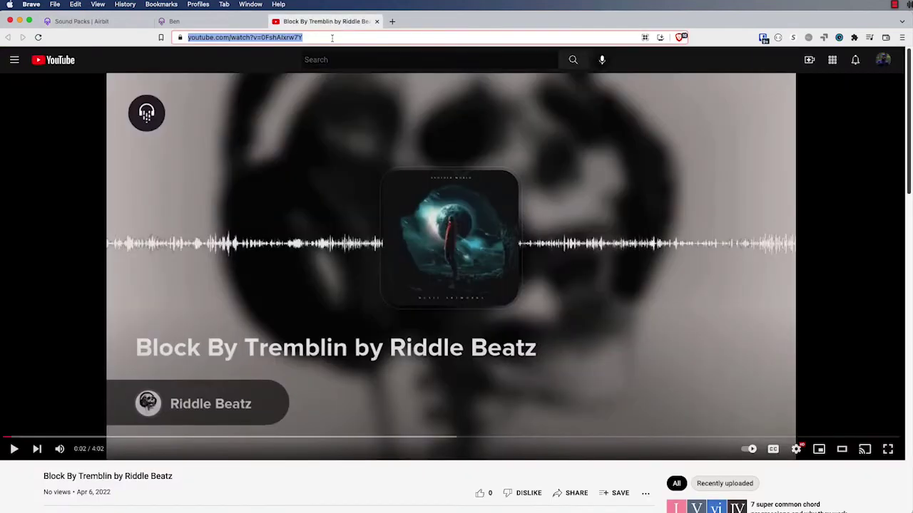
key(super+Tab)
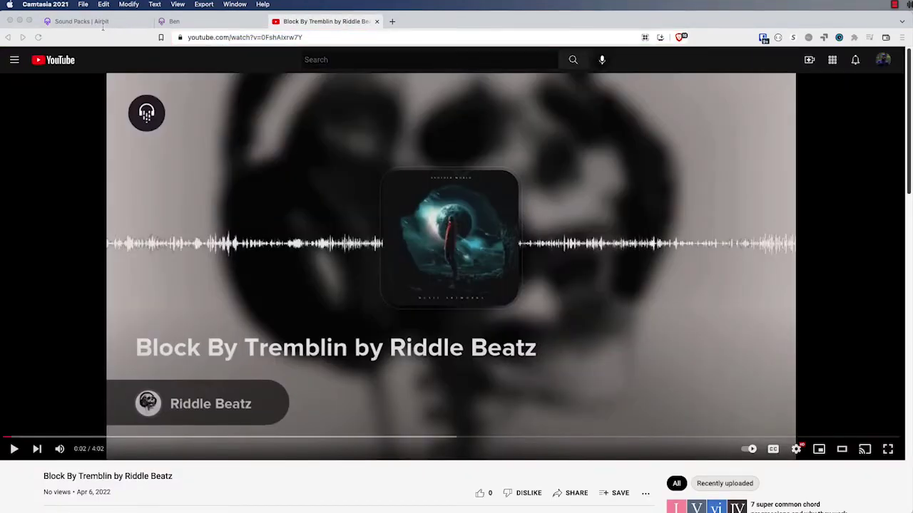
click(102, 27)
click(235, 346)
key(super+v)
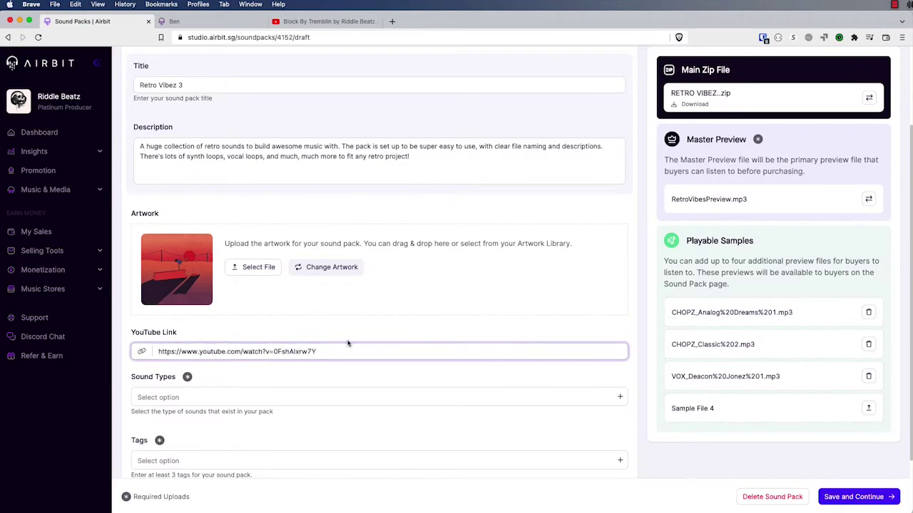
scroll(285, 349, down, 2)
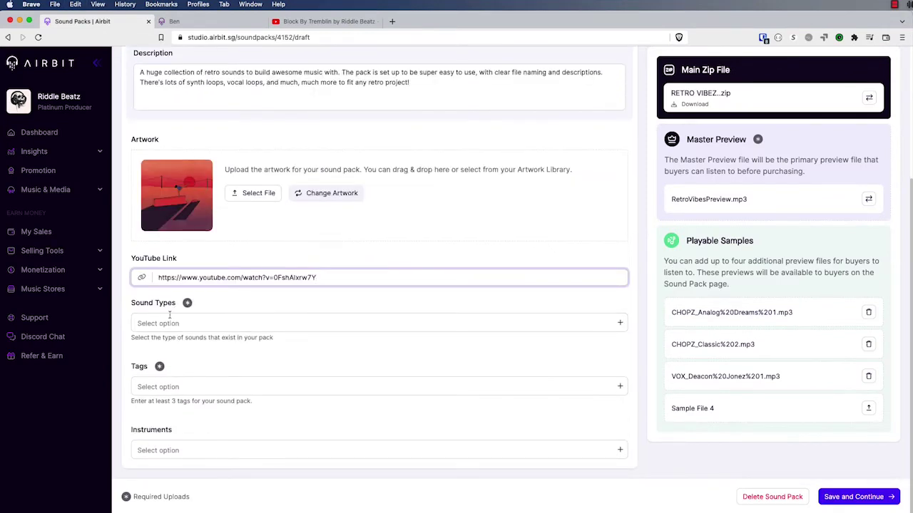
drag(133, 338, 271, 351)
click(292, 344)
click(246, 325)
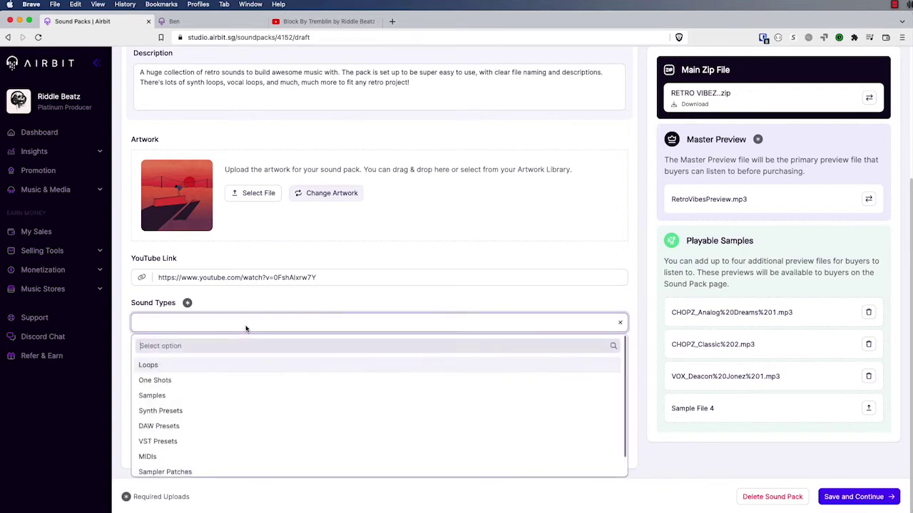
Choose Loops and Other as the pack's sound types
click(225, 369)
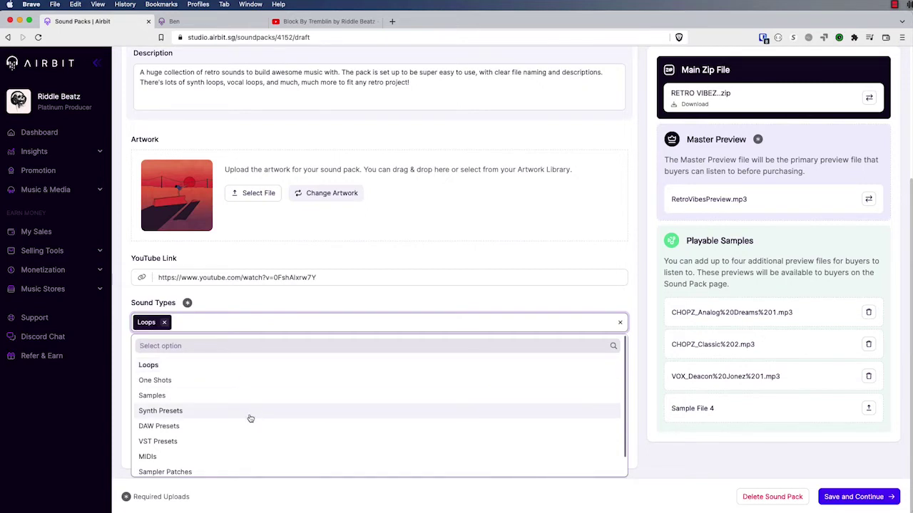
scroll(250, 419, down, 1)
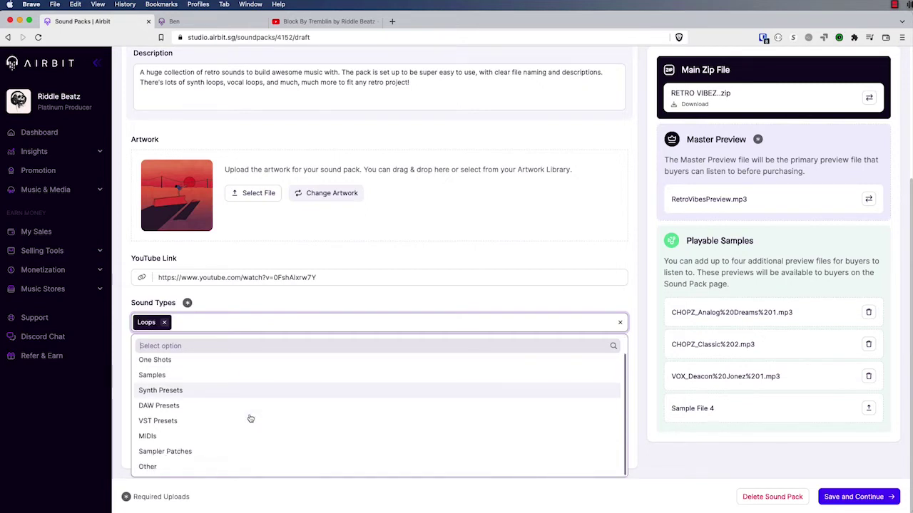
click(243, 467)
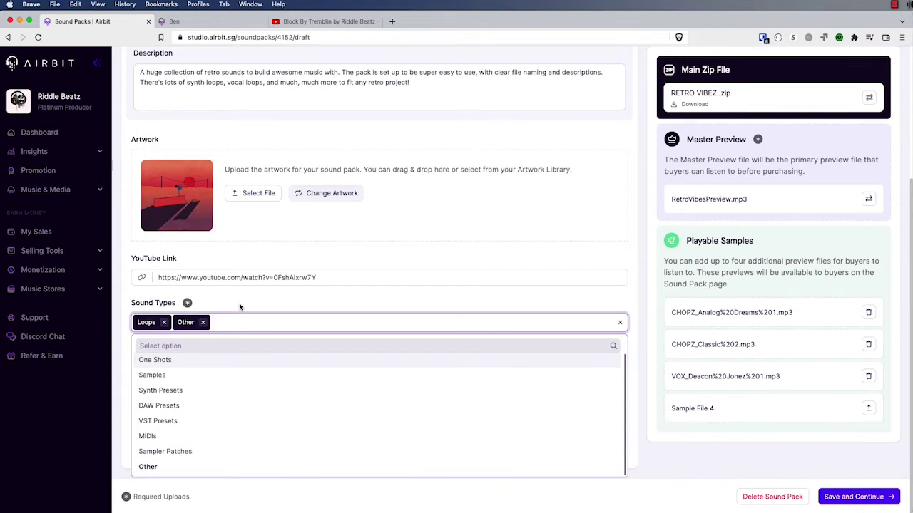
click(129, 366)
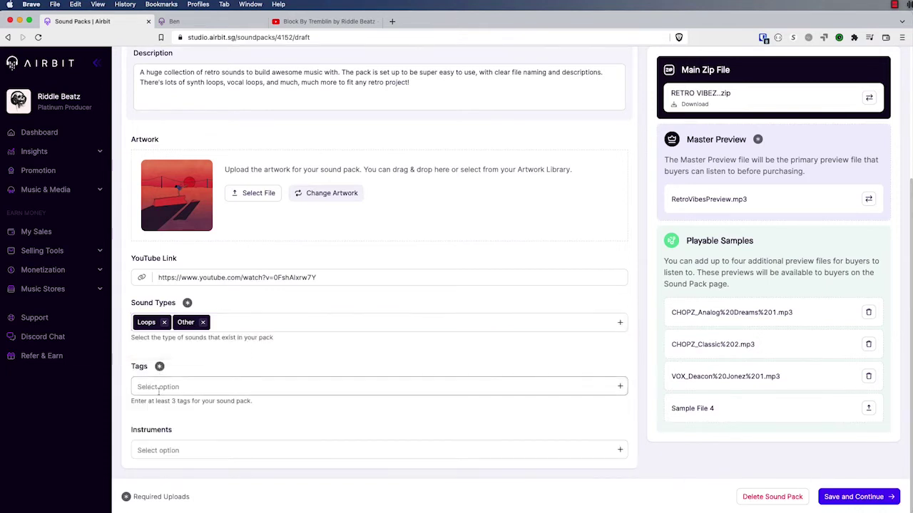
Add the tags synth, retro and vocals, removing a mistyped 'synch' tag
click(187, 391)
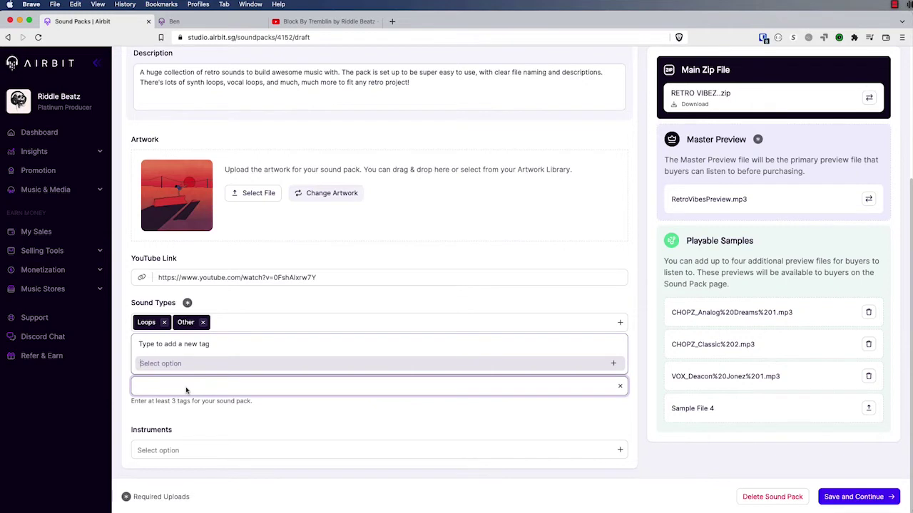
text(sy)
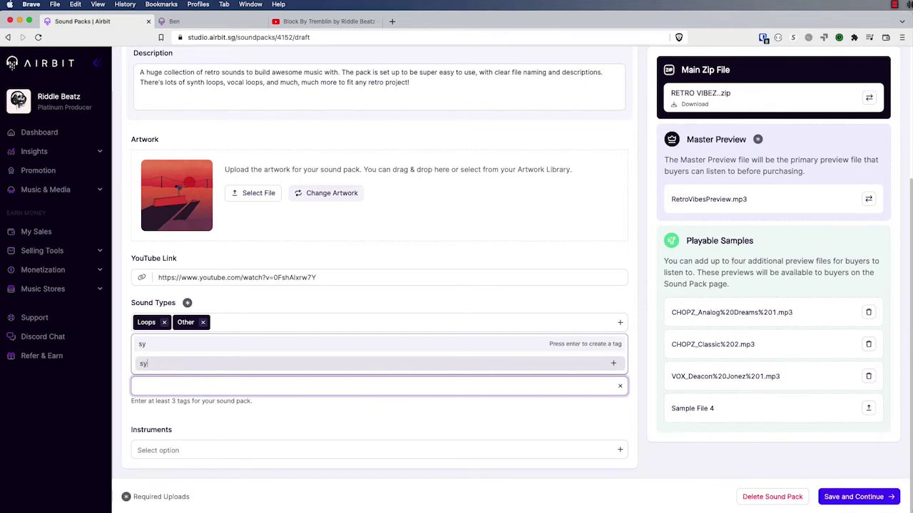
text(nch)
key(Return)
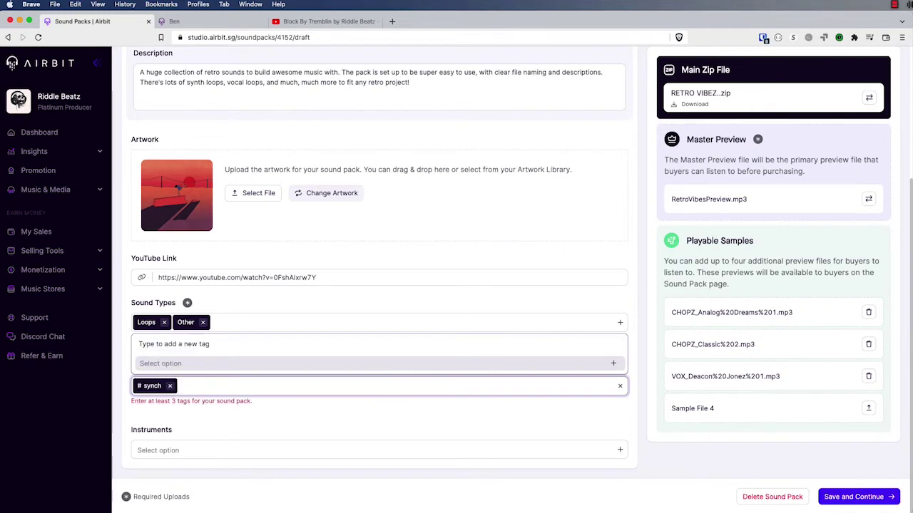
click(170, 386)
click(170, 386)
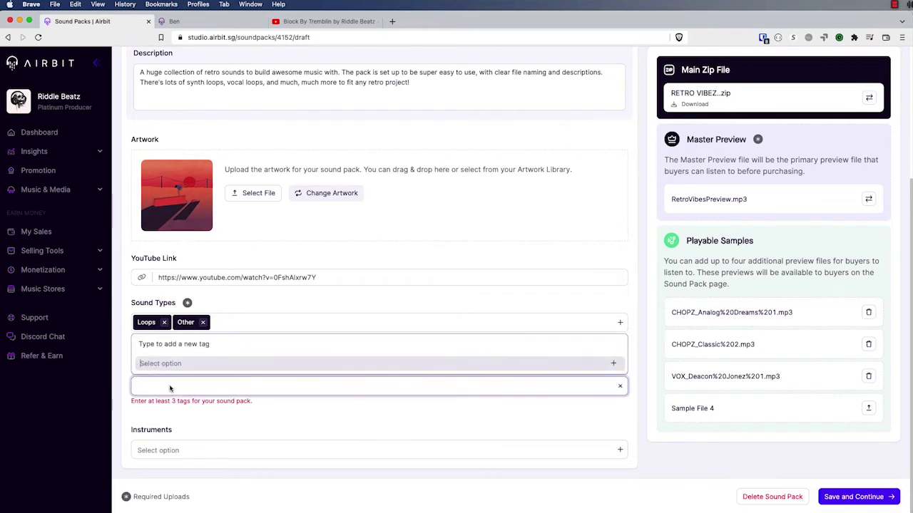
text(synth)
key(Return)
text(retro)
key(Return)
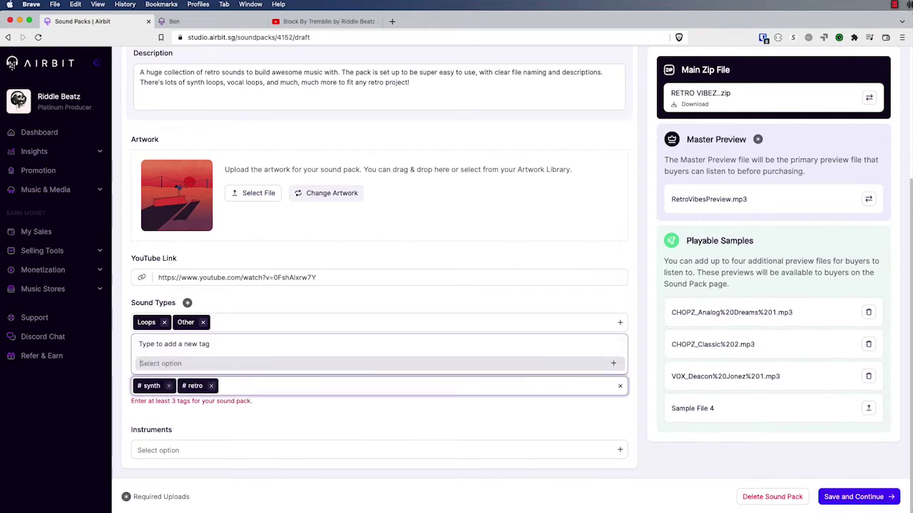
text(vocals)
key(Return)
click(269, 423)
click(261, 453)
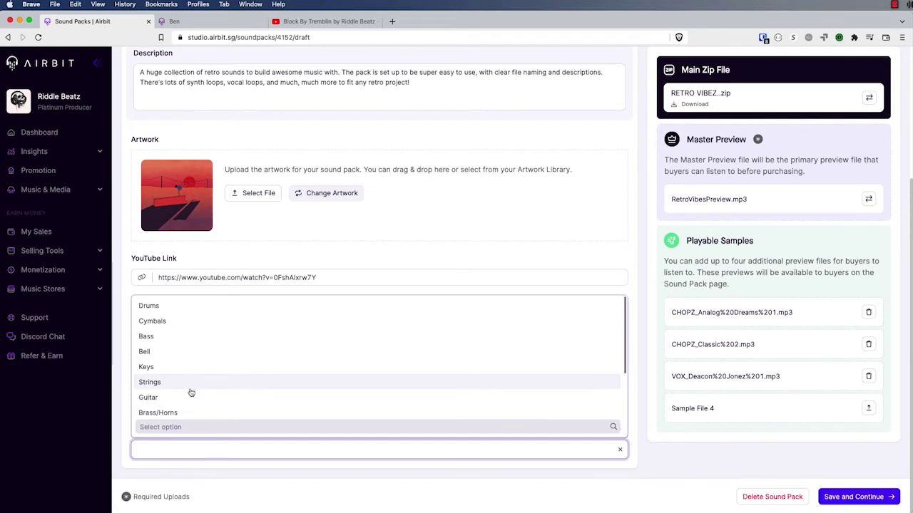
Select Synth in the Instruments list and close the list
scroll(192, 393, down, 3)
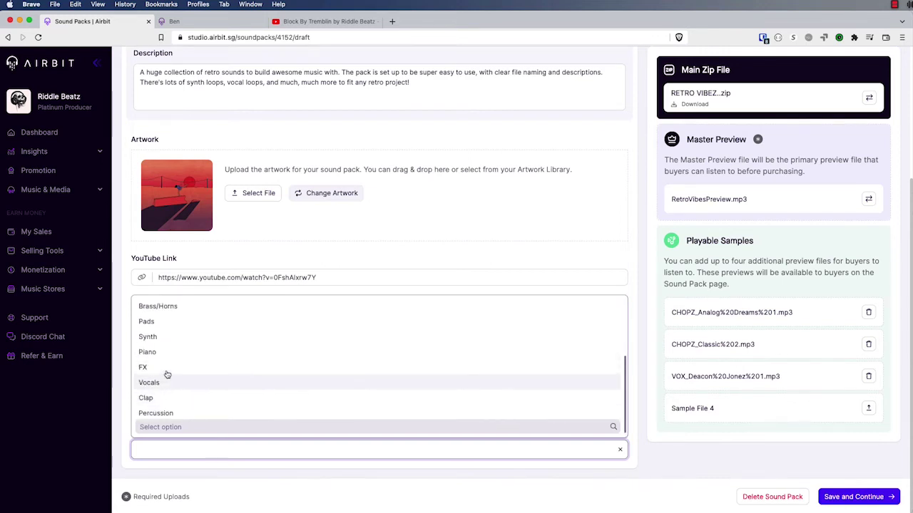
scroll(167, 364, up, 1)
click(166, 350)
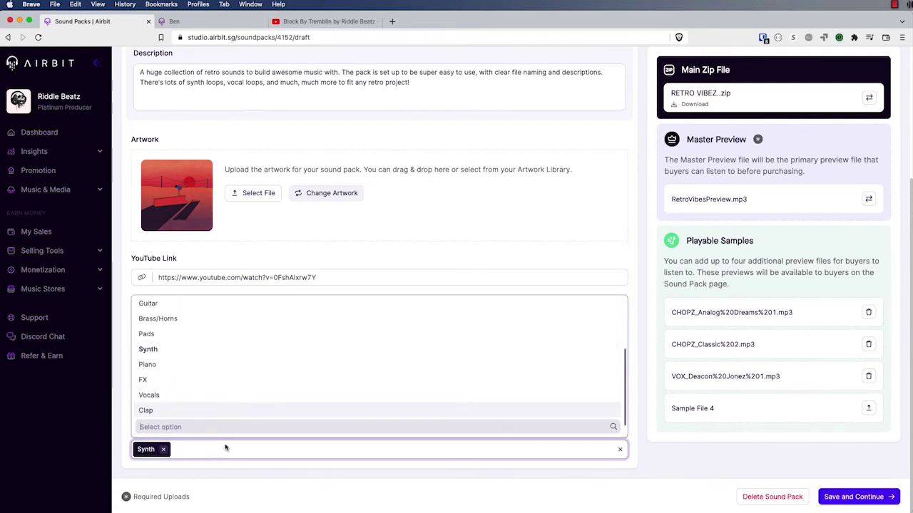
scroll(207, 361, up, 3)
scroll(207, 361, up, 3)
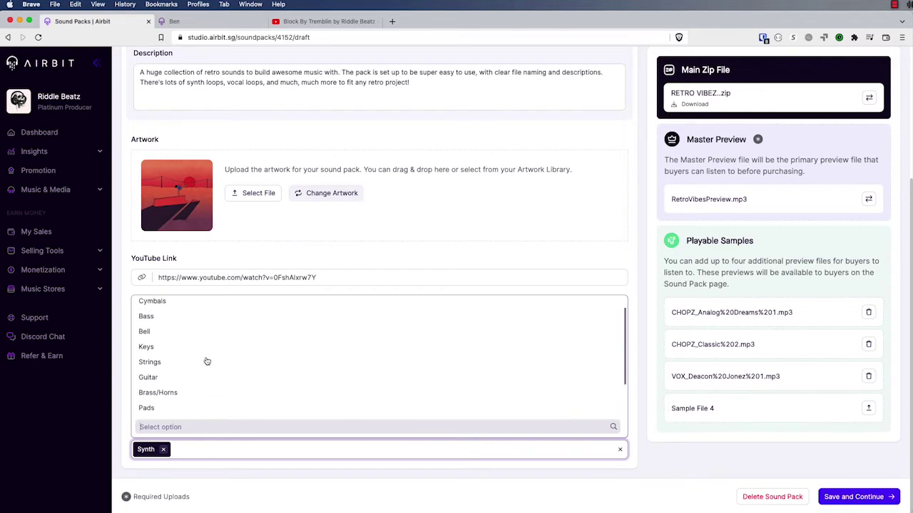
click(518, 253)
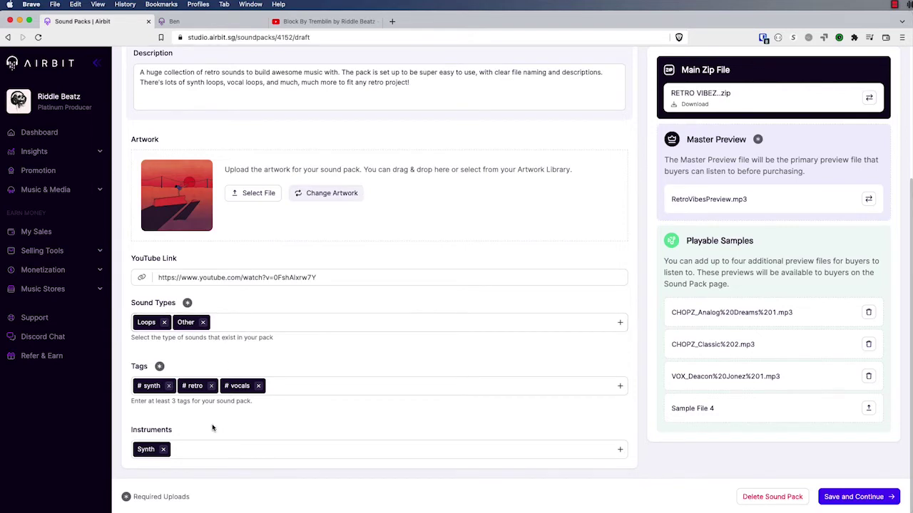
scroll(211, 430, up, 3)
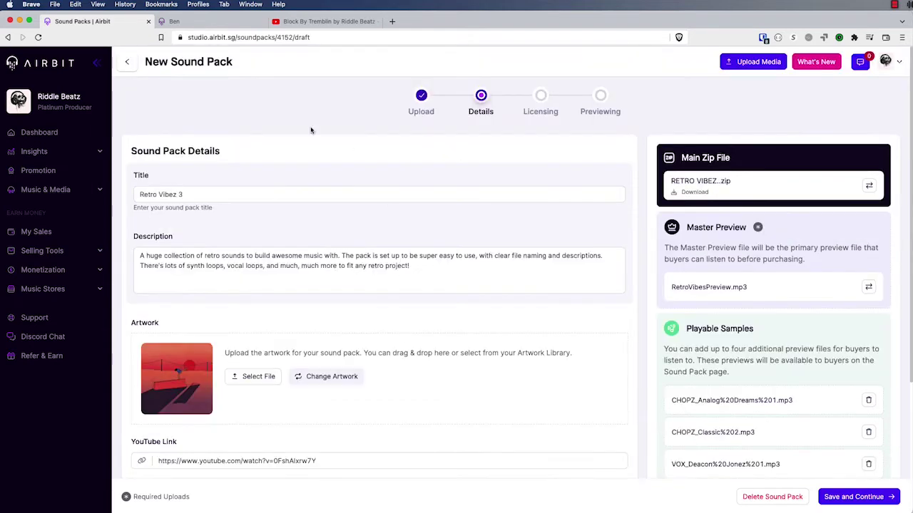
Advance to the Licensing step and switch the pack's visibility to Public
click(849, 497)
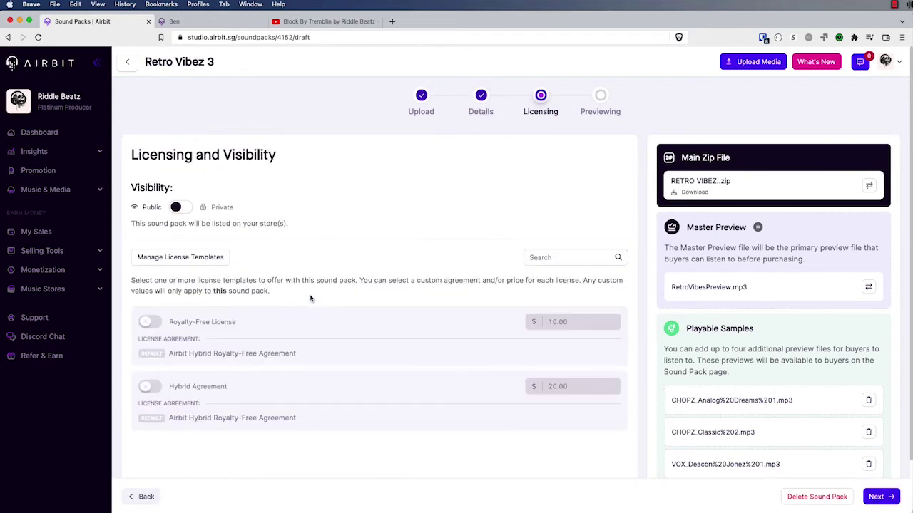
drag(150, 154, 280, 156)
click(290, 259)
click(178, 207)
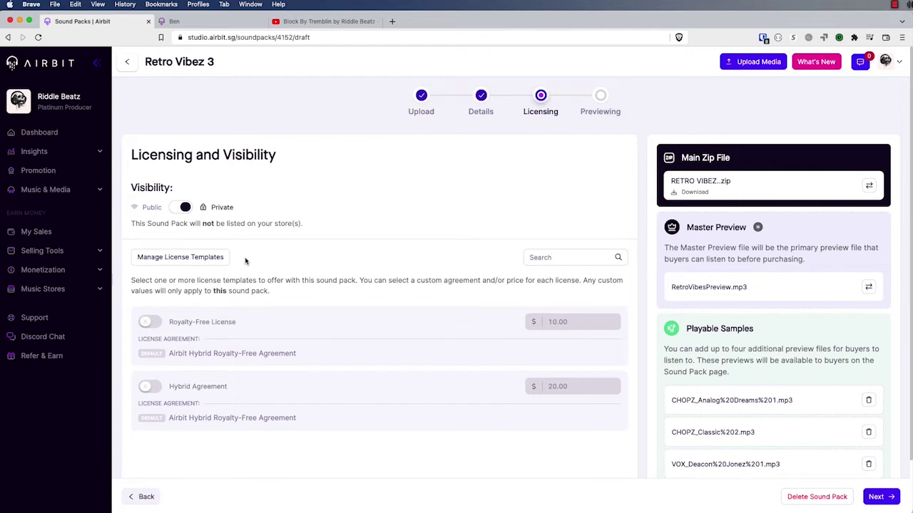
click(187, 207)
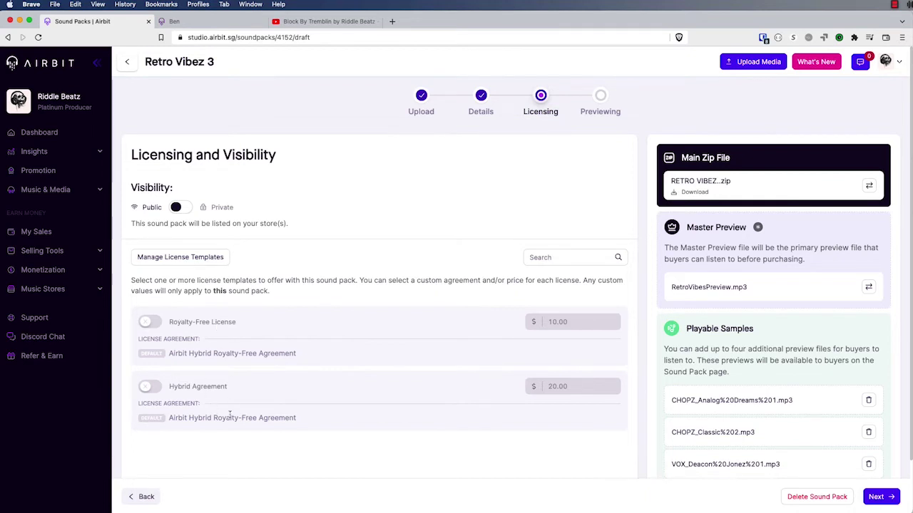
Enable the Royalty-Free License at $50.00 and the Hybrid Agreement at $20.00, then proceed to the summary
click(149, 321)
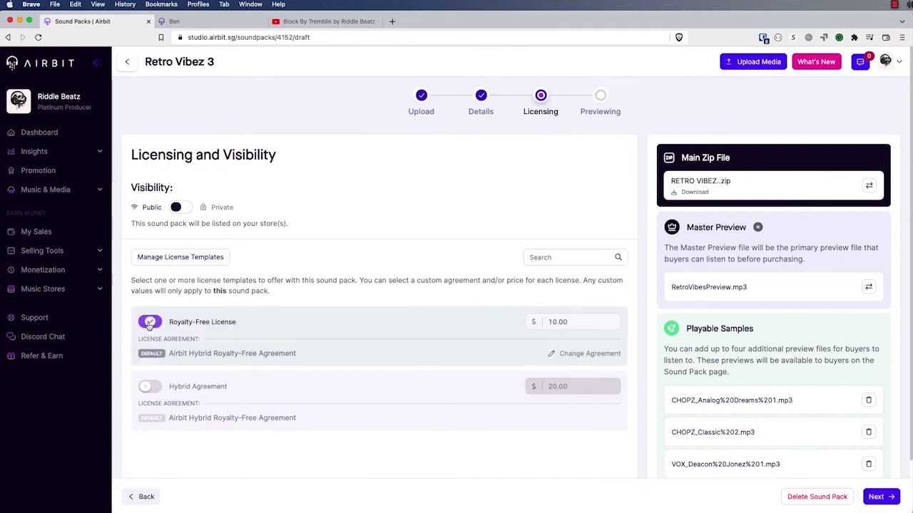
click(150, 386)
click(554, 326)
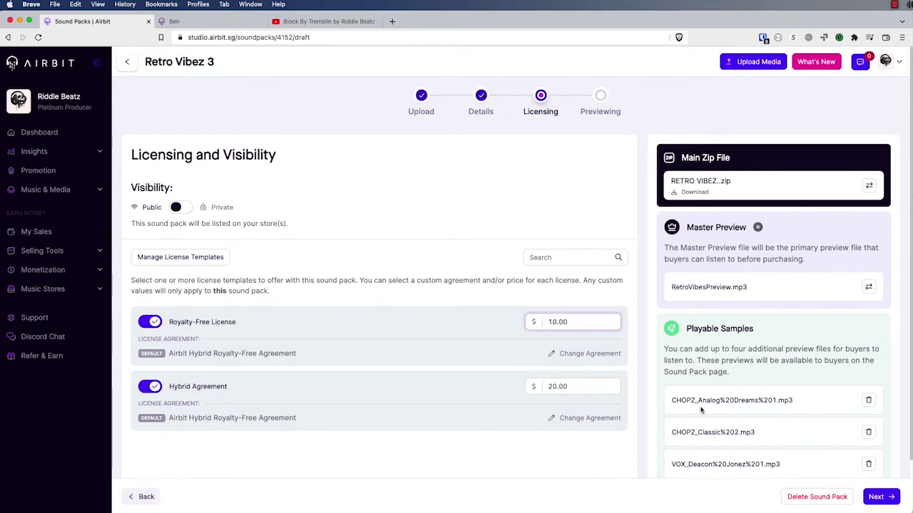
text(5)
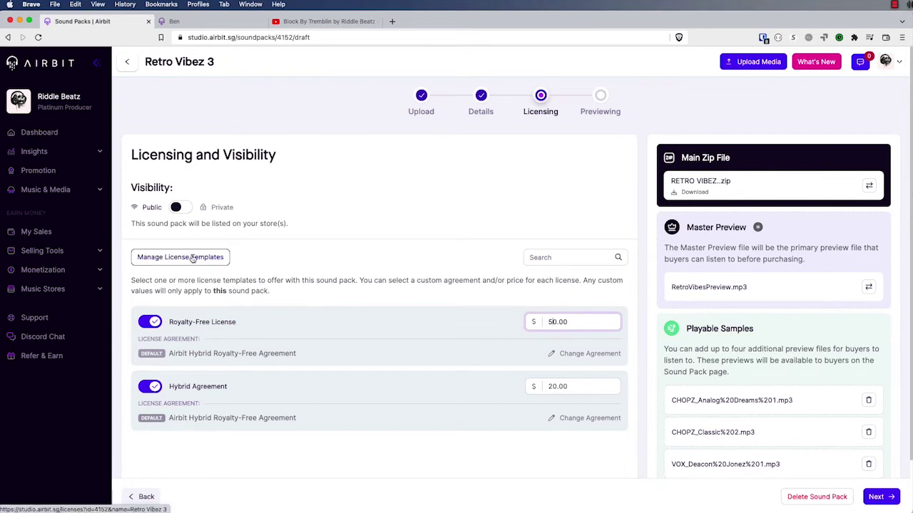
scroll(580, 471, down, 1)
click(879, 497)
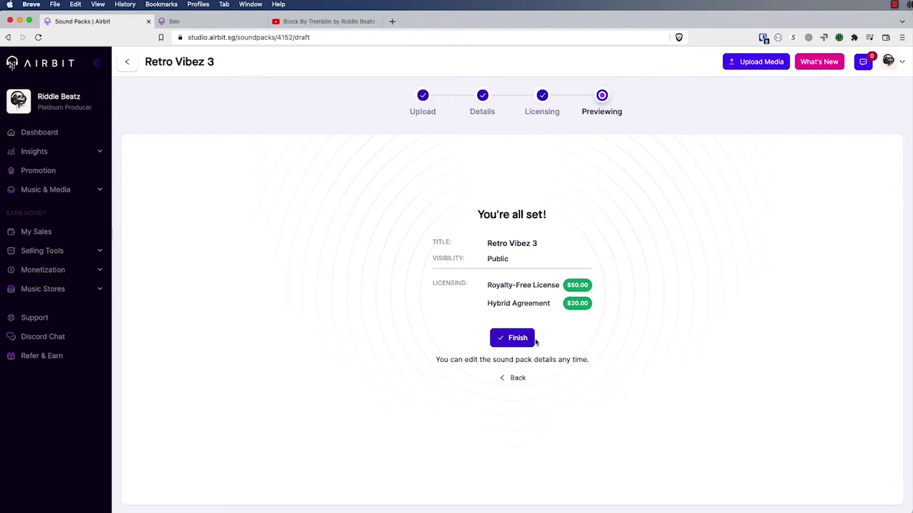
Check the summary's 'Retro Vibez 3' title and Public visibility, then return to the Licensing step
drag(482, 243, 550, 246)
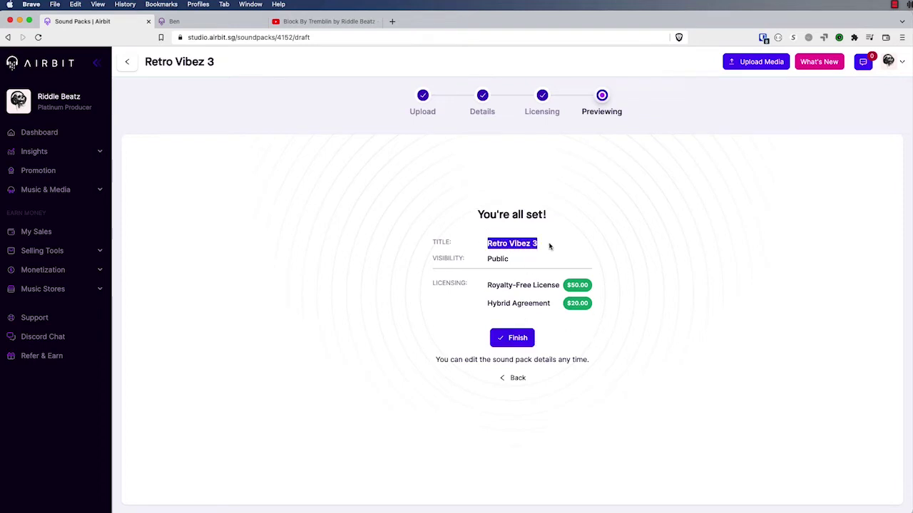
double_click(495, 259)
click(509, 289)
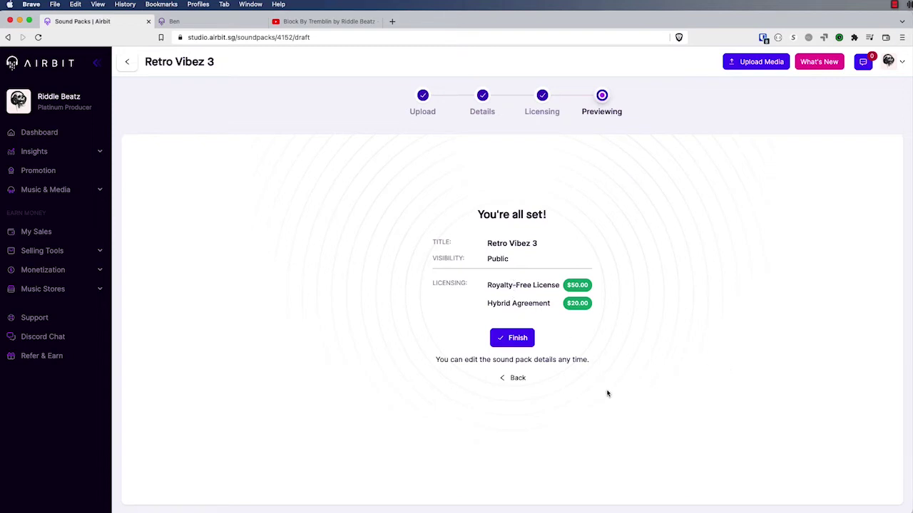
click(517, 378)
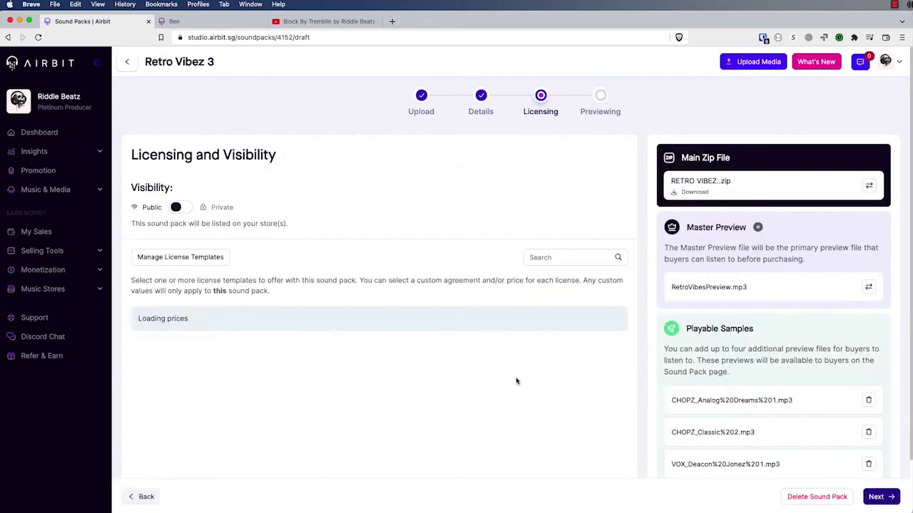
Go back to the pack details, save them, and advance through licensing to the Previewing summary
click(149, 497)
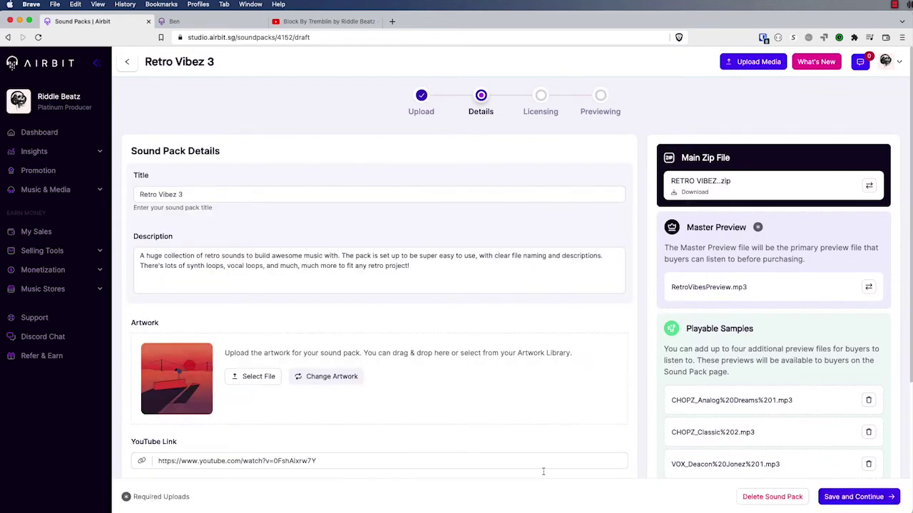
click(849, 497)
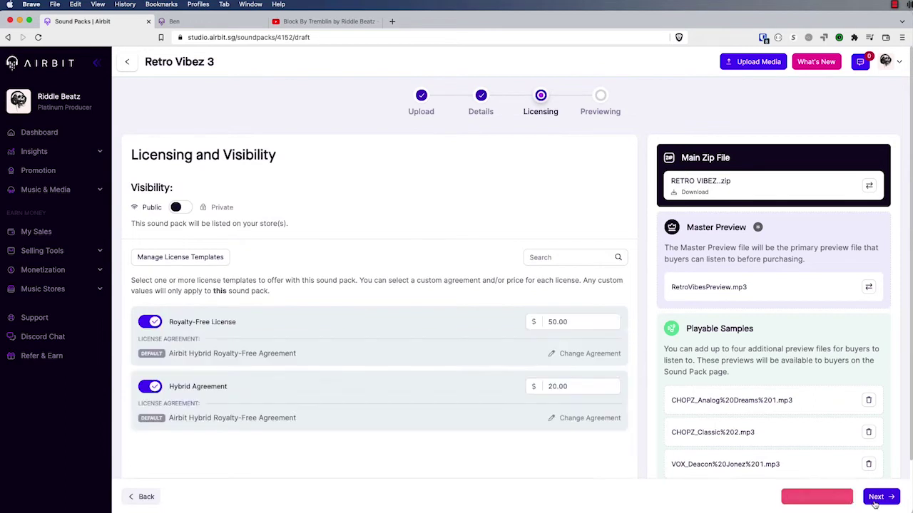
click(875, 499)
Finish publishing Retro Vibez 3 and open its page from Published Sound Packs
click(523, 339)
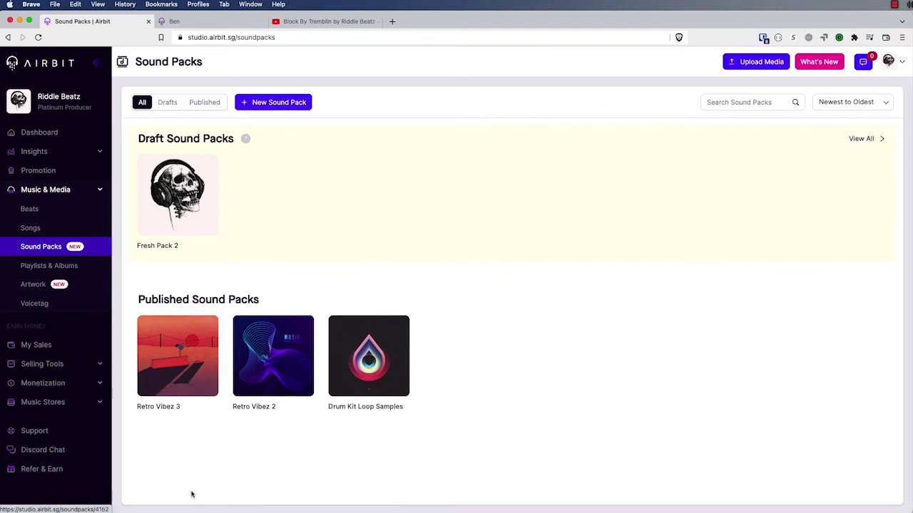
click(179, 363)
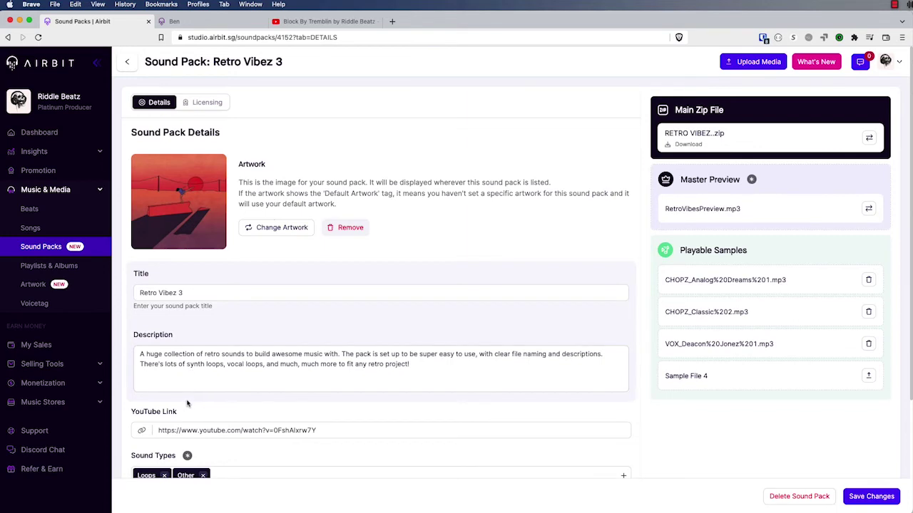
Review the published pack's Details and Licensing tabs, then return to the Sound Packs list
scroll(187, 405, down, 5)
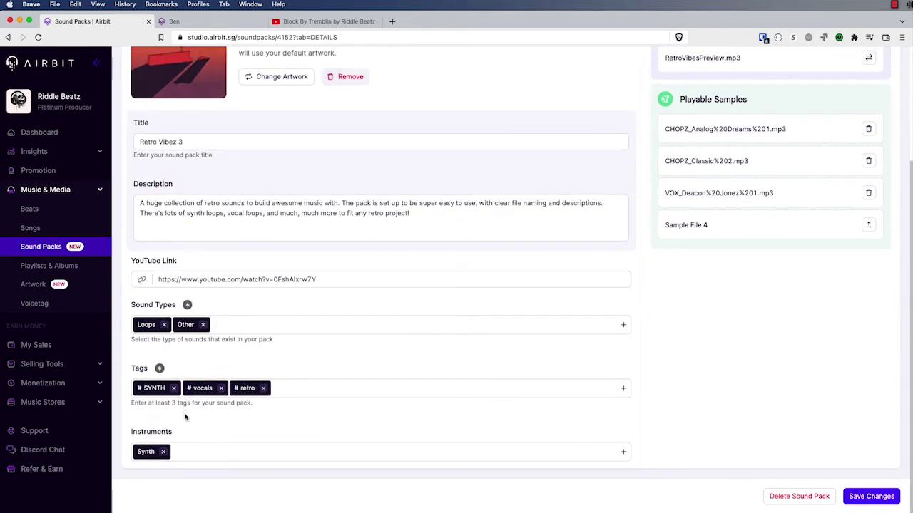
scroll(186, 418, up, 5)
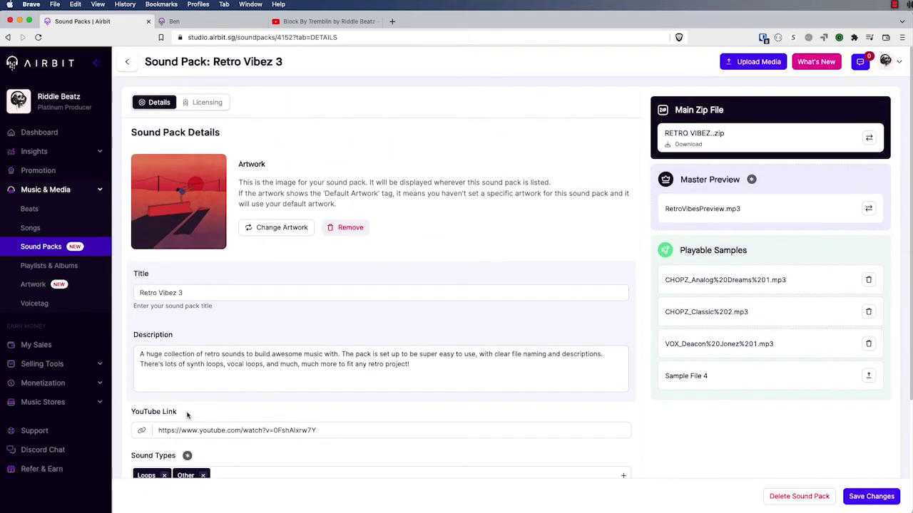
click(207, 104)
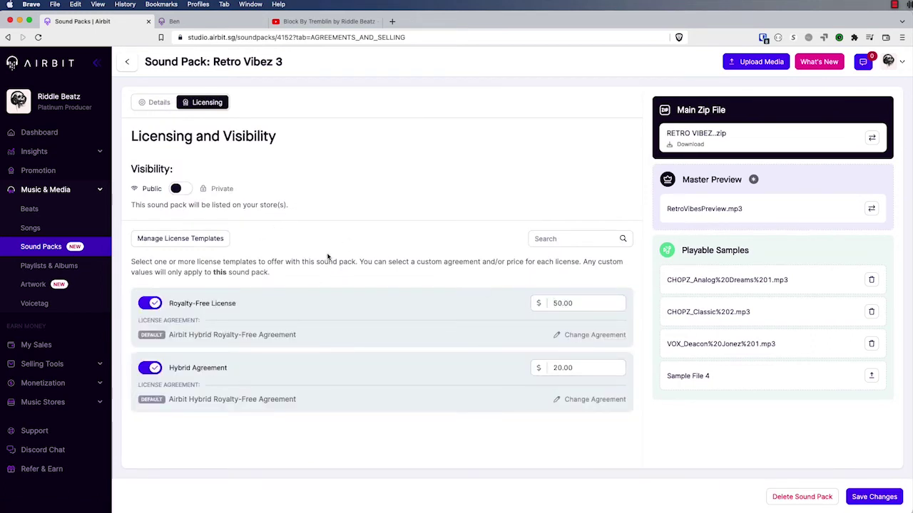
click(157, 102)
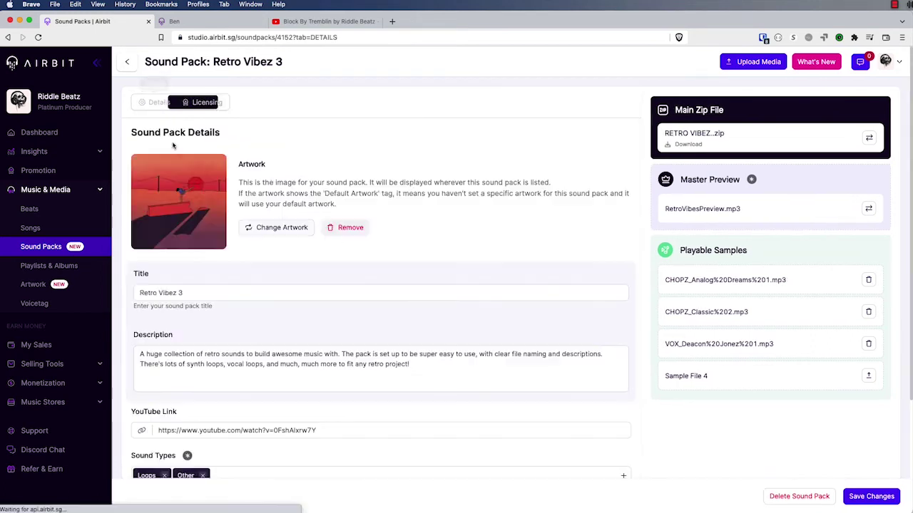
click(126, 63)
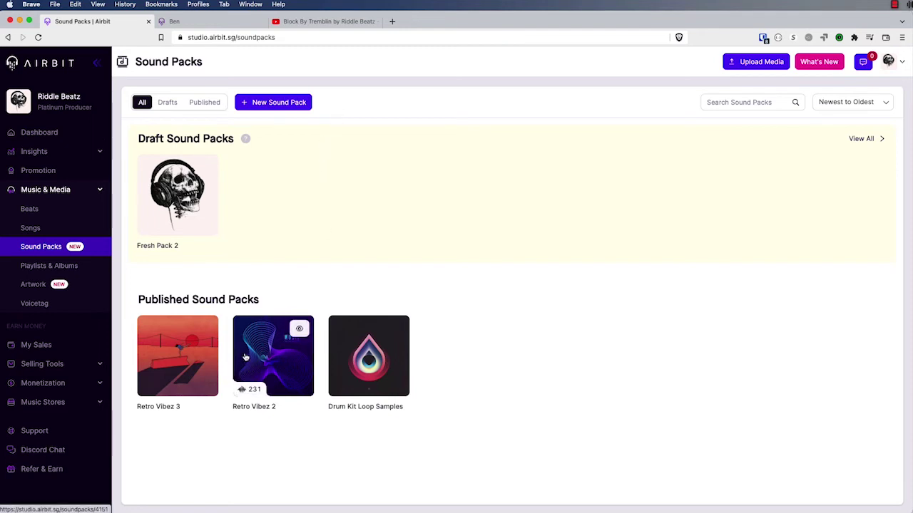
On the storefront's Sound Packs listing, show the filter options and browse the sound types
click(178, 21)
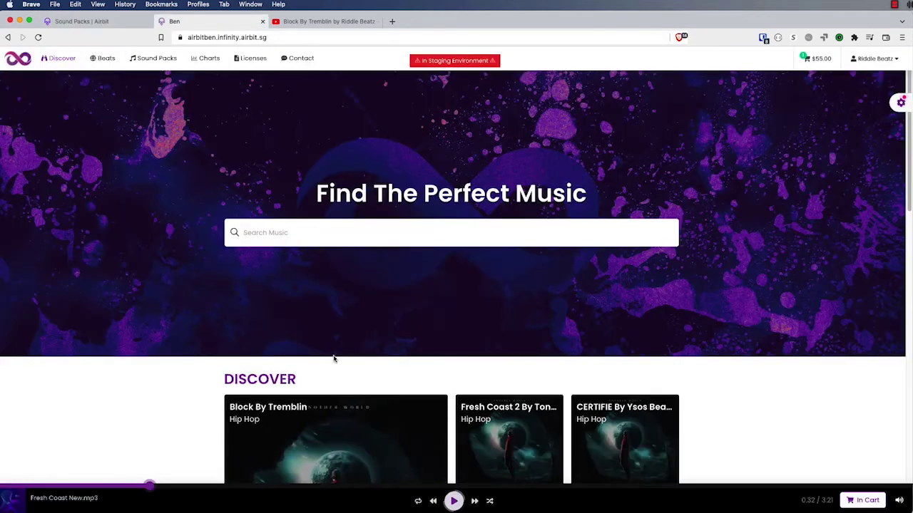
click(159, 62)
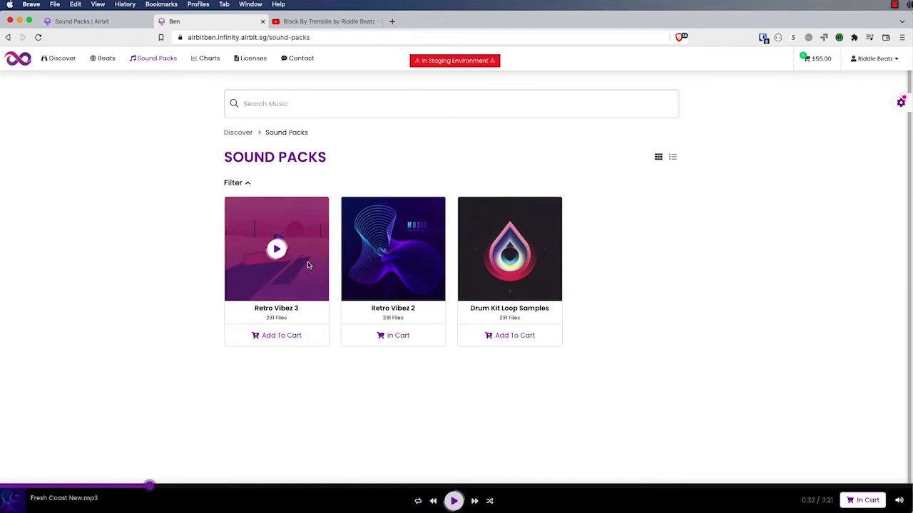
click(248, 184)
click(304, 227)
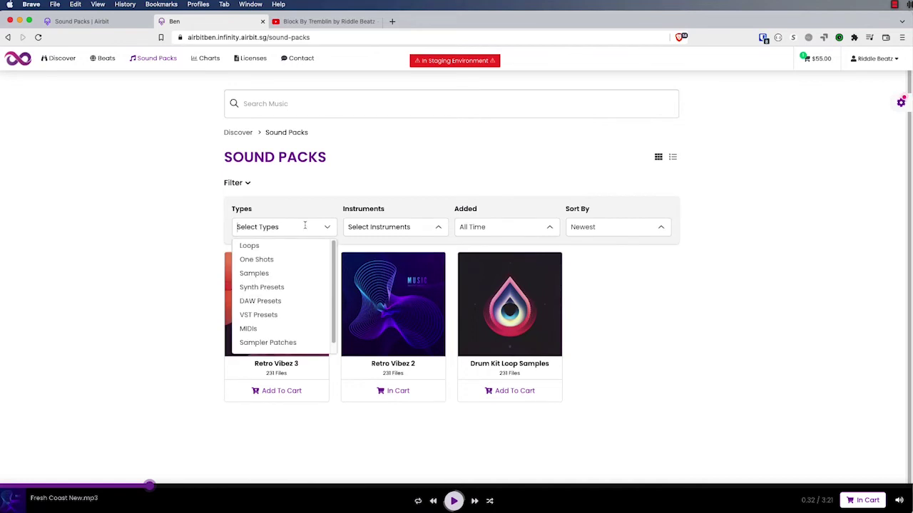
scroll(282, 291, down, 1)
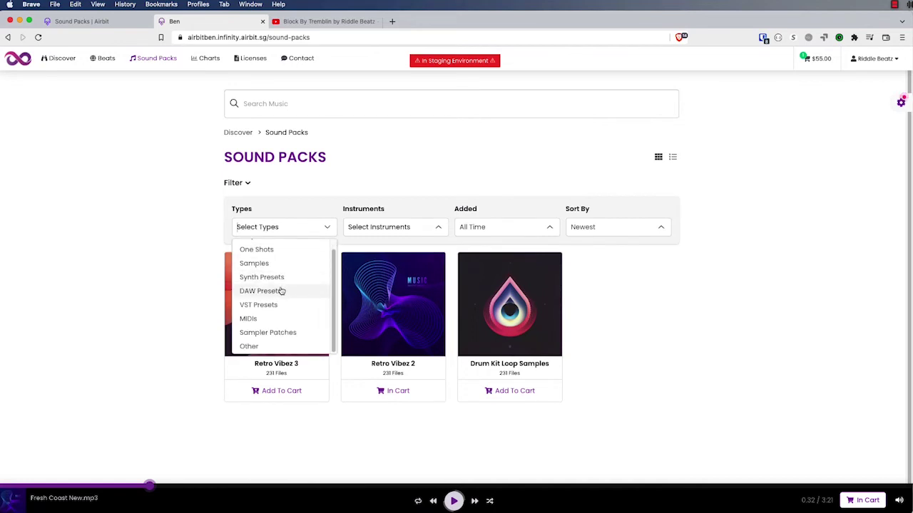
scroll(296, 249, up, 1)
Keep the date added at All Time and filter the packs to the Synth instrument
click(390, 231)
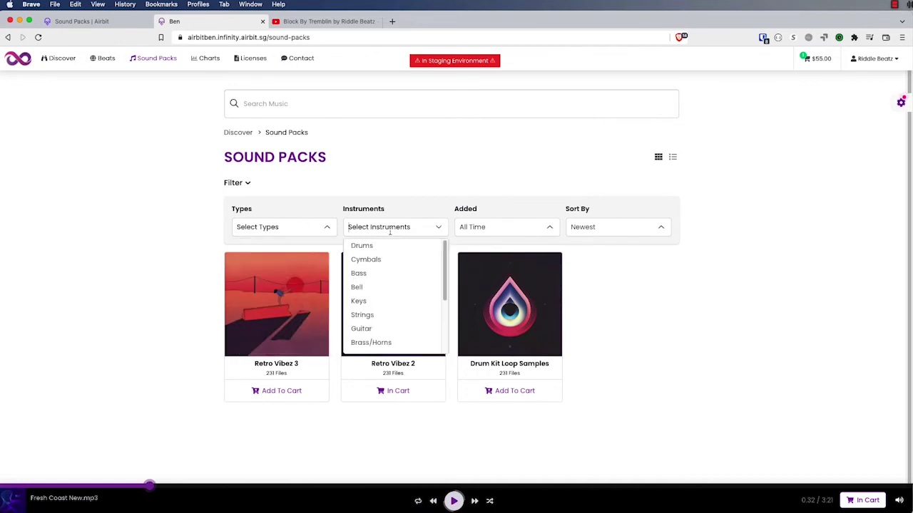
click(480, 226)
click(475, 245)
click(392, 227)
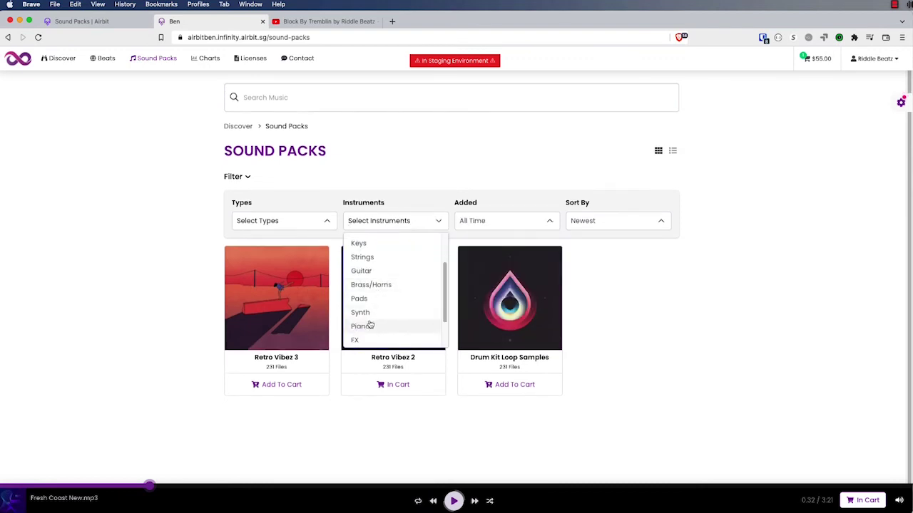
click(360, 311)
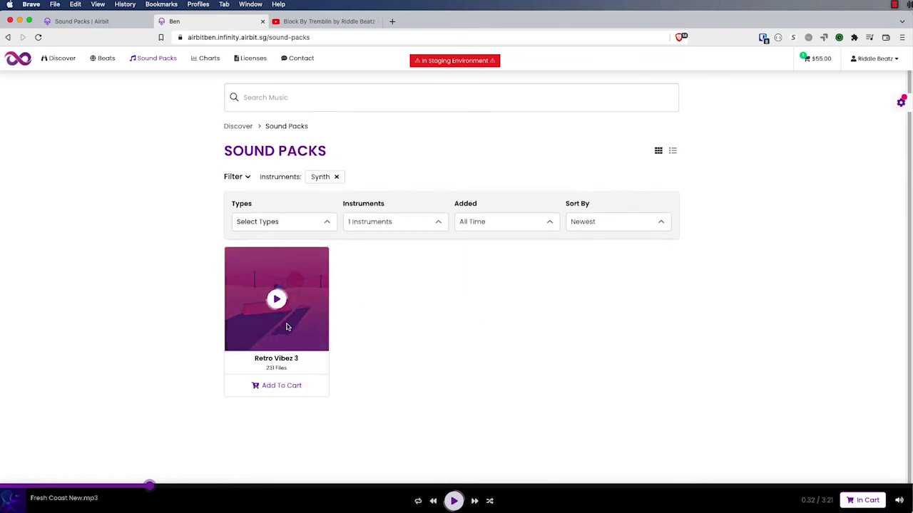
Remove the Synth filter to list all packs, then open Retro Vibez 3's purchase dialog
click(394, 223)
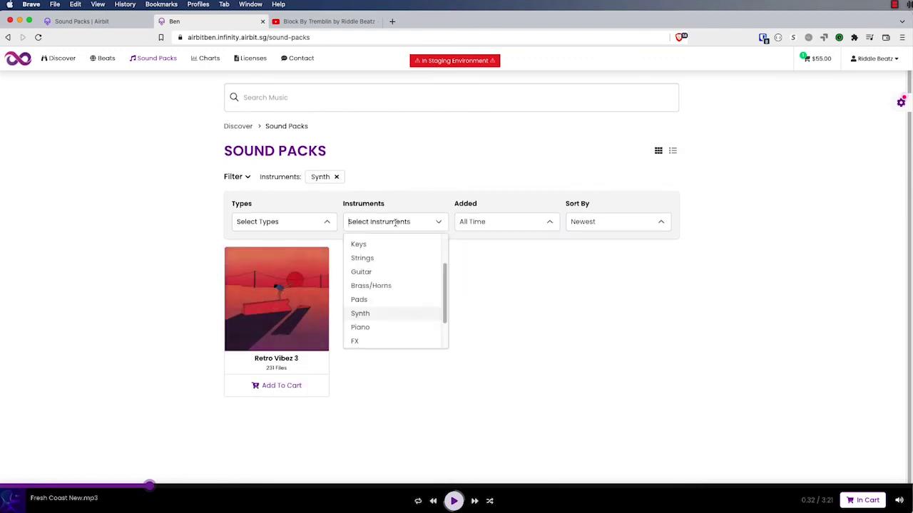
click(336, 182)
click(282, 226)
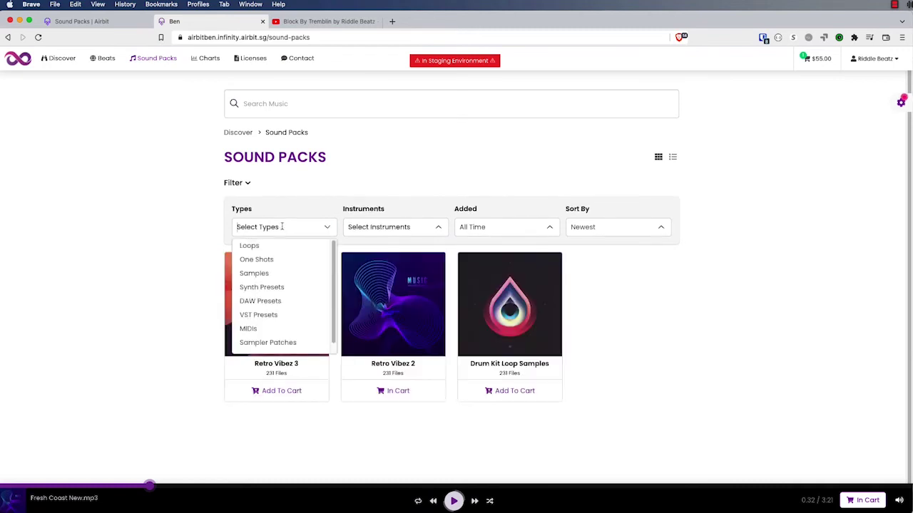
click(301, 392)
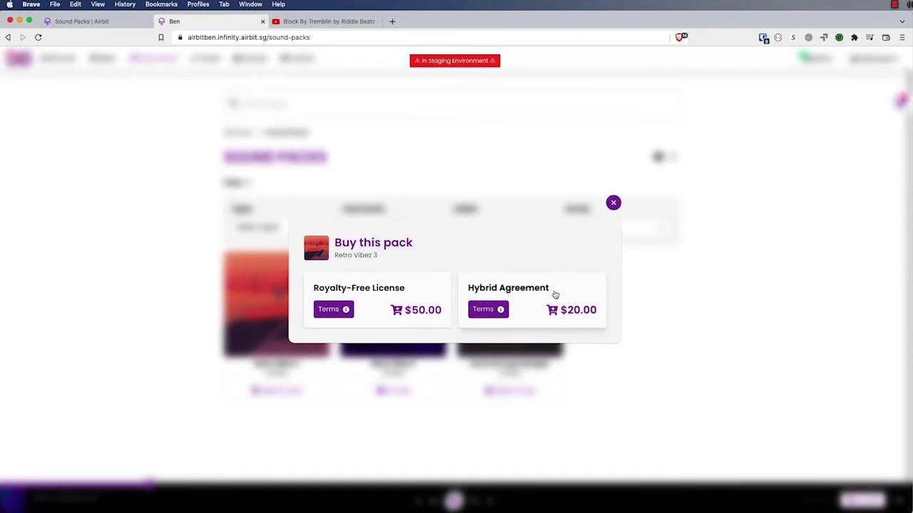
Read the Hybrid Agreement and Royalty-Free License terms for Retro Vibez 3
click(501, 314)
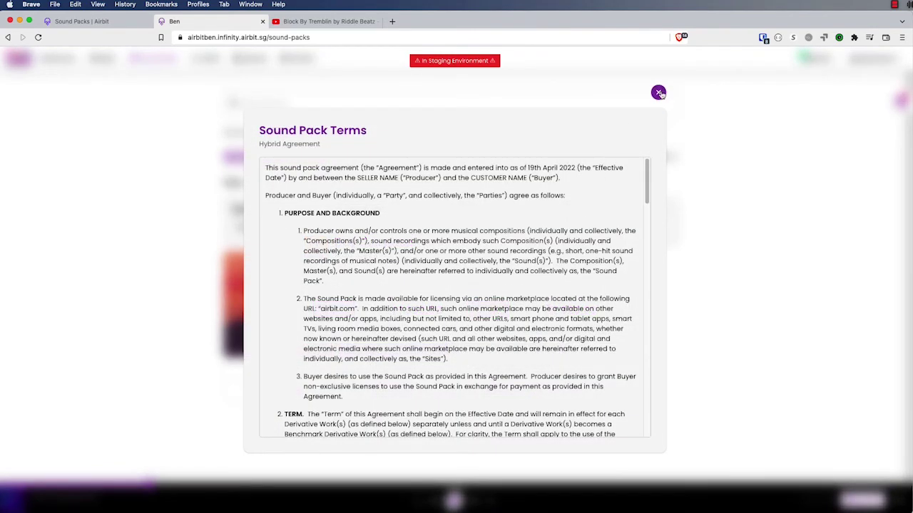
click(658, 94)
click(332, 311)
click(659, 94)
Add Retro Vibez 3 with the Royalty-Free License, empty the cart, and play its preview
click(425, 299)
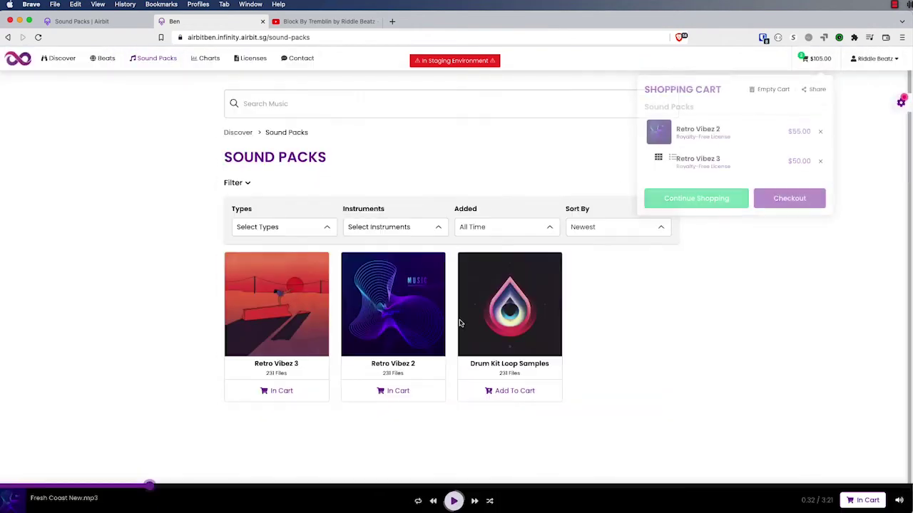
click(820, 131)
click(820, 131)
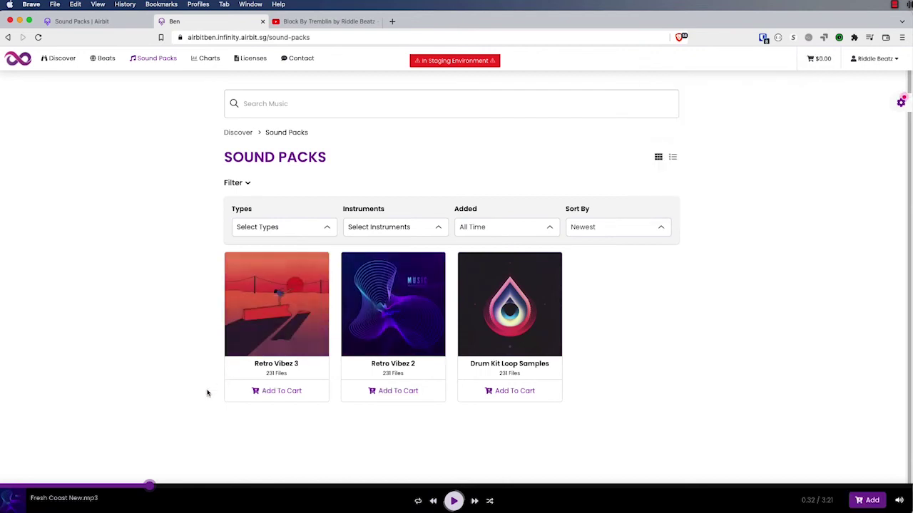
click(288, 304)
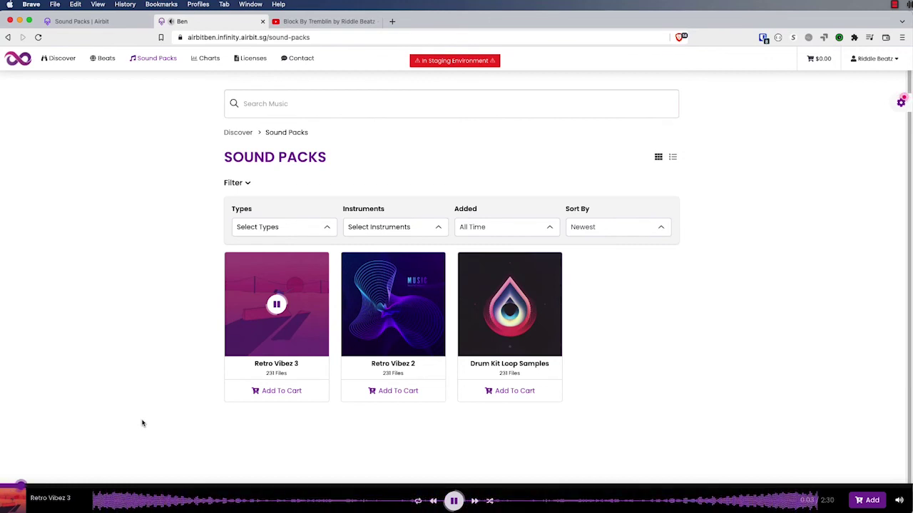
Open the Retro Vibez 3 pack page and expand its full description
click(297, 364)
click(452, 501)
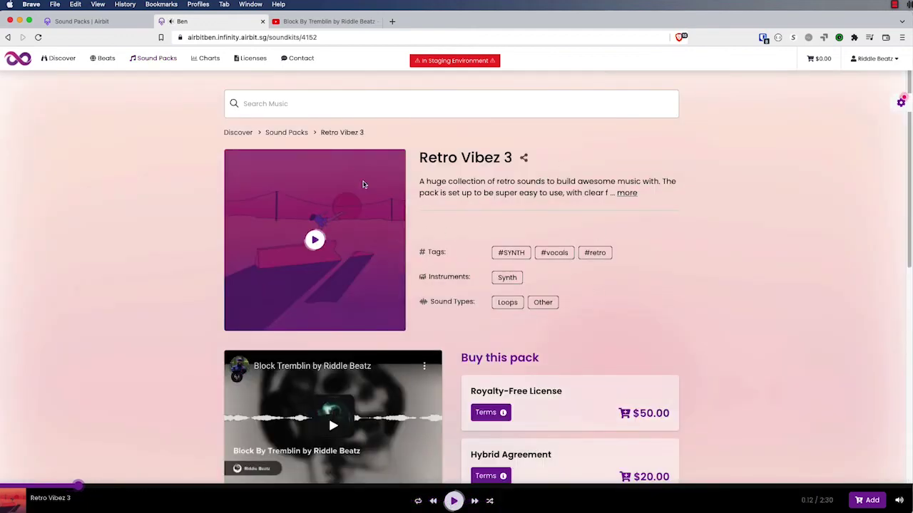
click(630, 193)
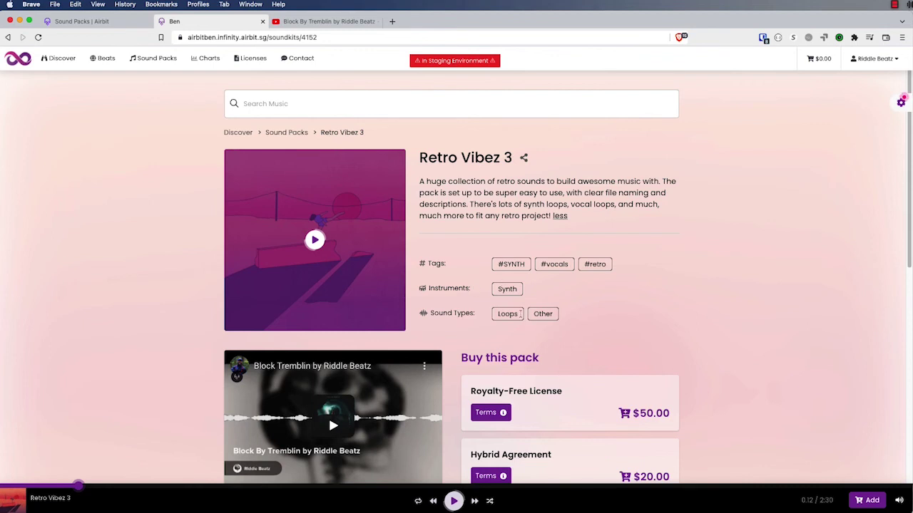
scroll(446, 343, down, 3)
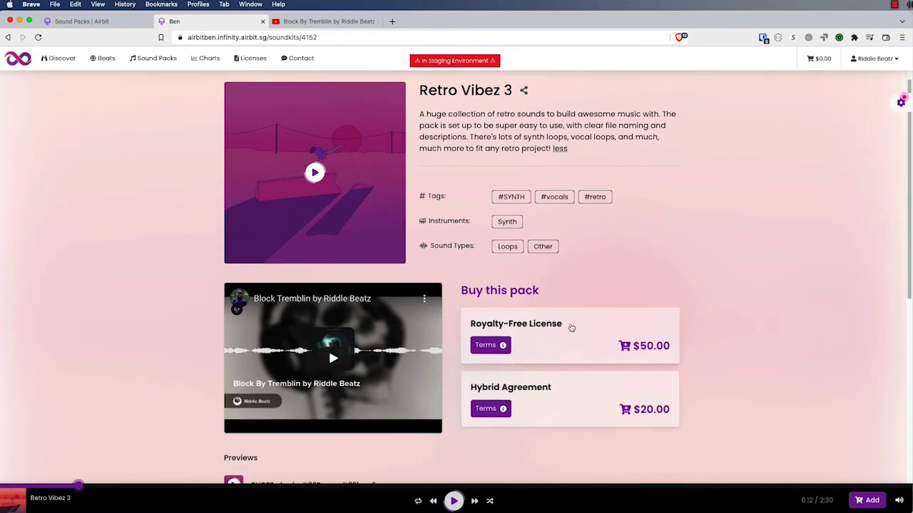
Add the $50.00 Royalty-Free License to the cart, then play and pause the embedded video
click(599, 348)
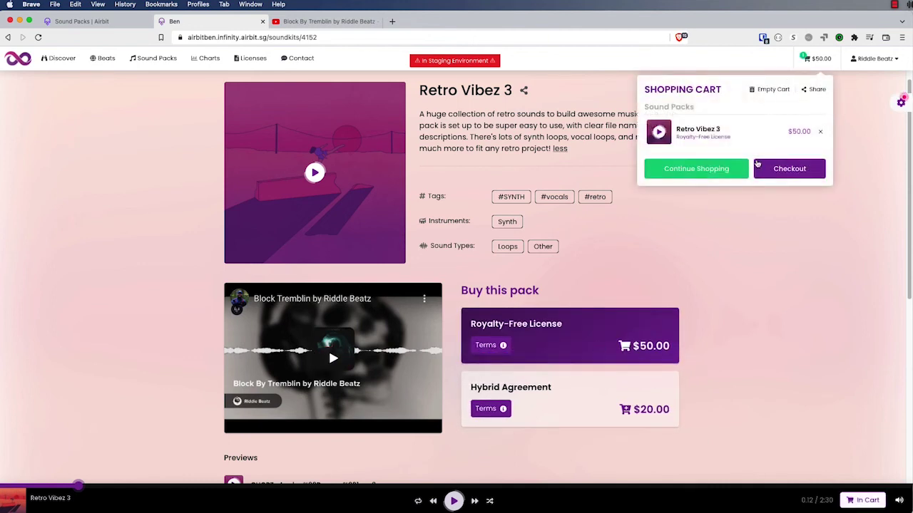
scroll(397, 352, down, 3)
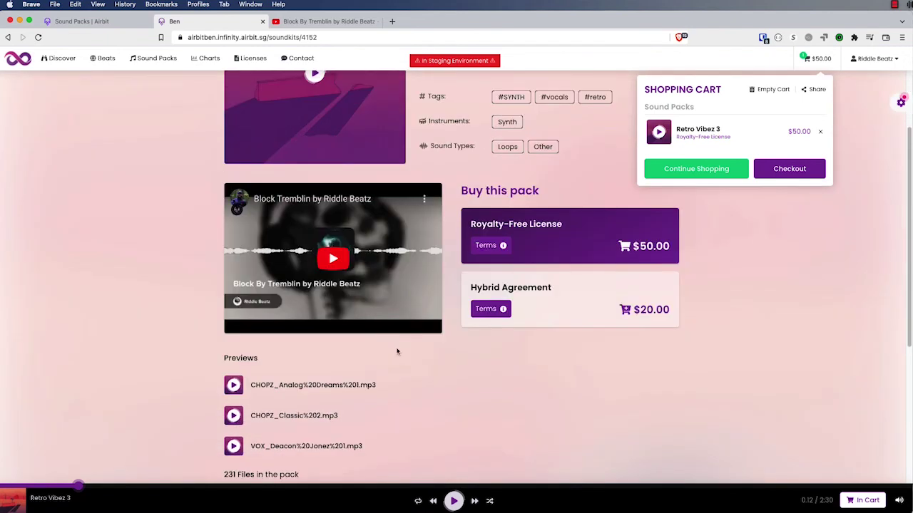
click(345, 246)
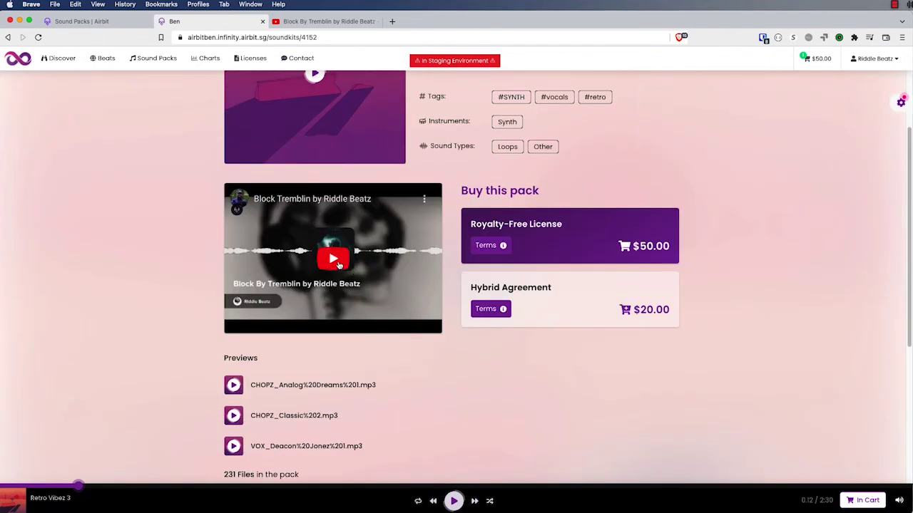
click(347, 248)
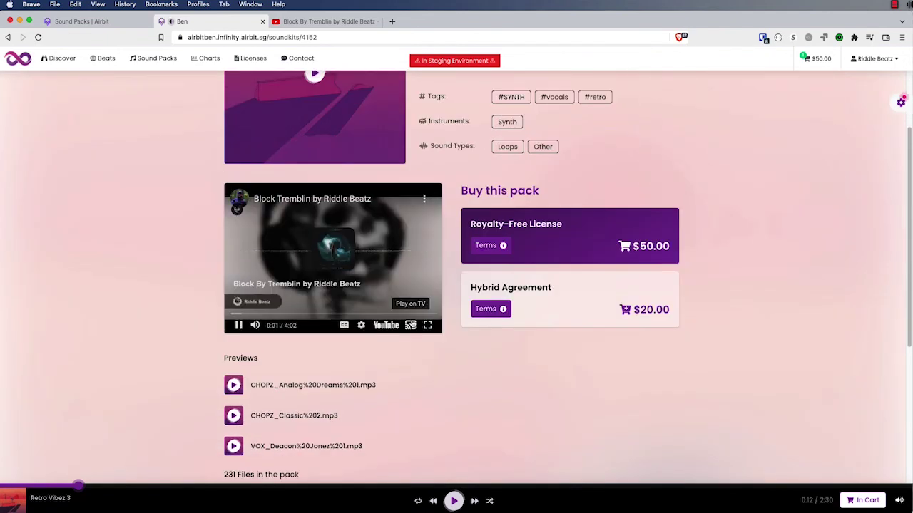
click(268, 304)
Play the CHOPZ_Analog Dreams 1 preview and load more of the pack's 231 files twice
scroll(266, 271, down, 3)
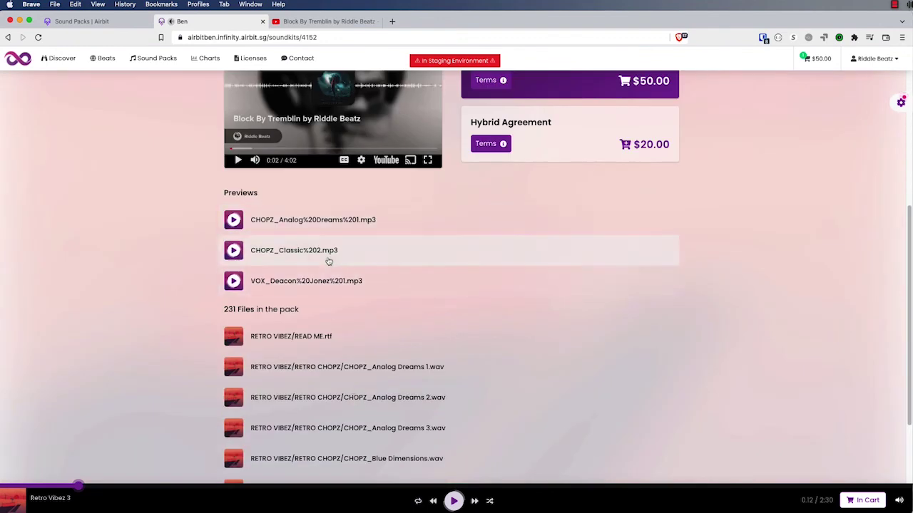
click(233, 220)
scroll(308, 341, down, 2)
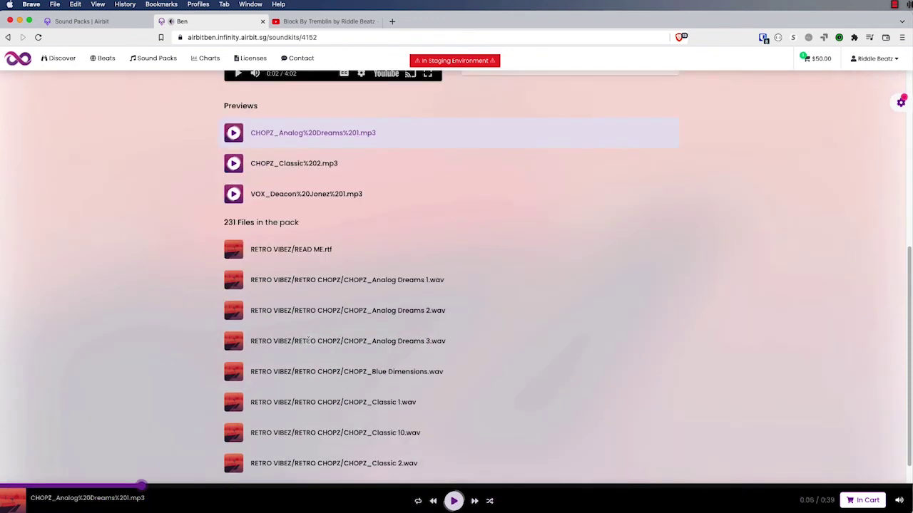
scroll(308, 341, down, 3)
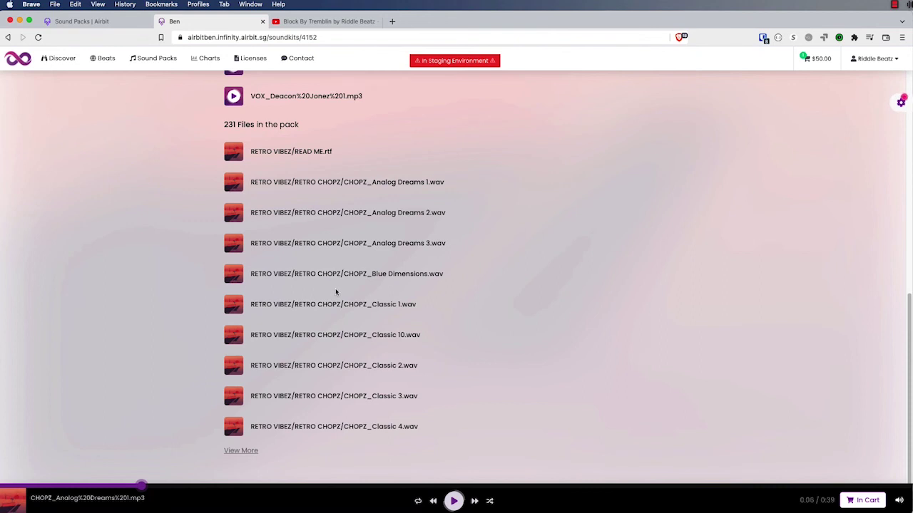
click(243, 452)
scroll(289, 430, down, 5)
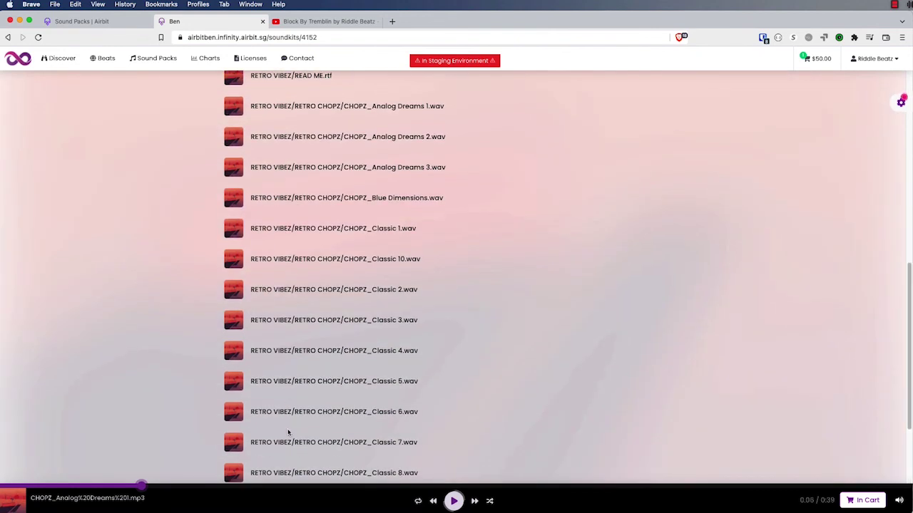
scroll(288, 432, down, 4)
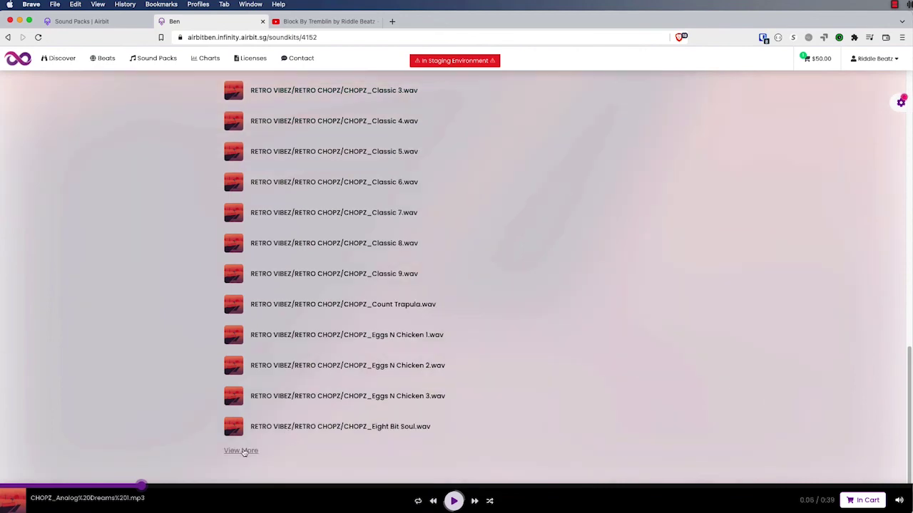
click(243, 451)
Return to the Sound Packs listing via the breadcrumb
scroll(349, 405, down, 8)
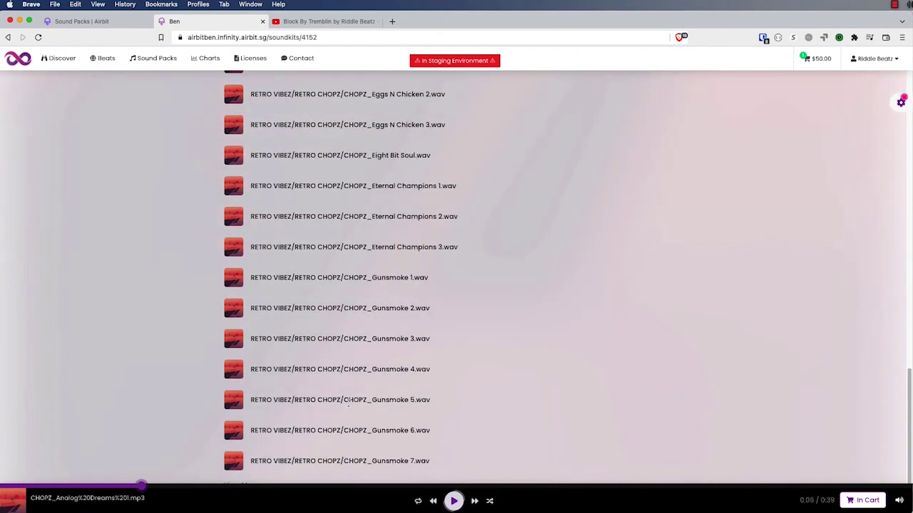
scroll(348, 404, up, 20)
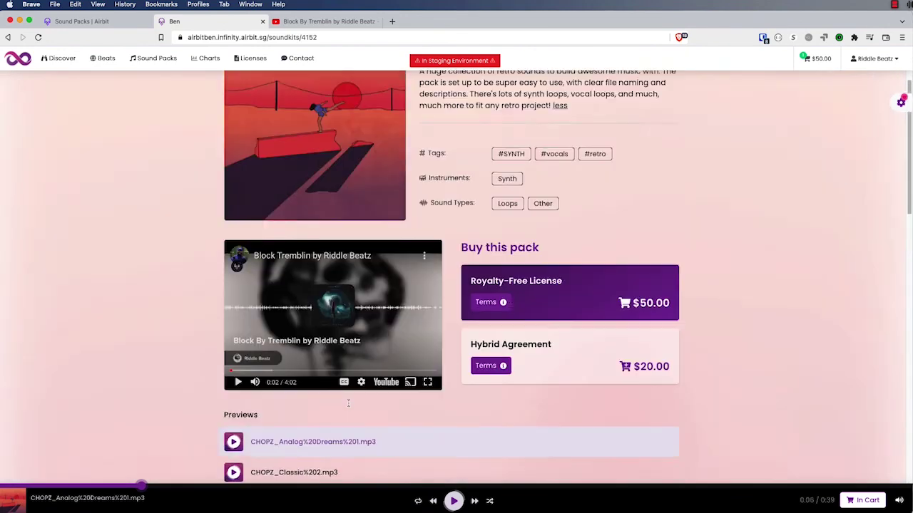
scroll(348, 403, up, 3)
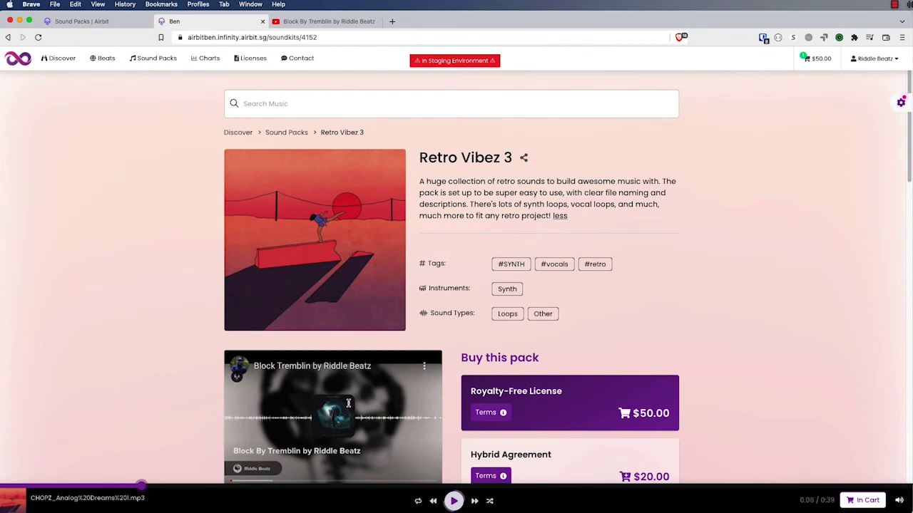
click(287, 133)
Switch back to the Airbit Studio Sound Packs dashboard showing Retro Vibez 3 published
click(135, 22)
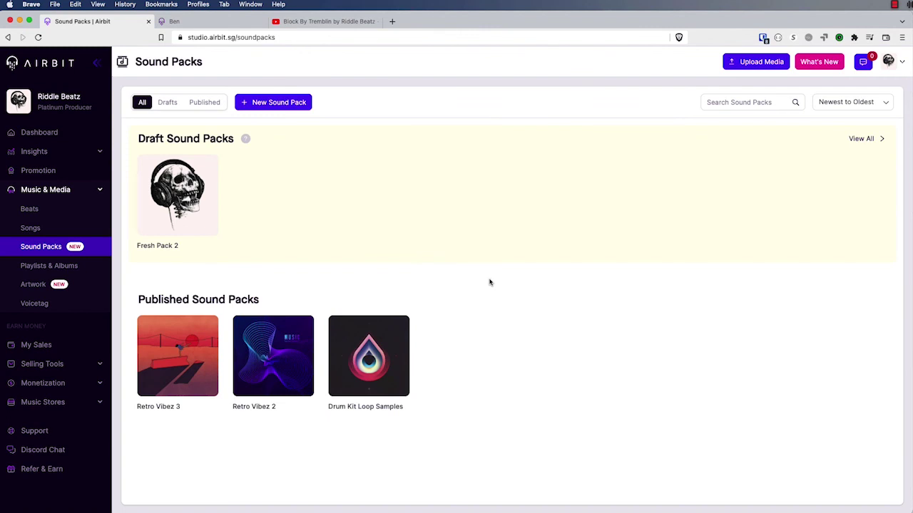